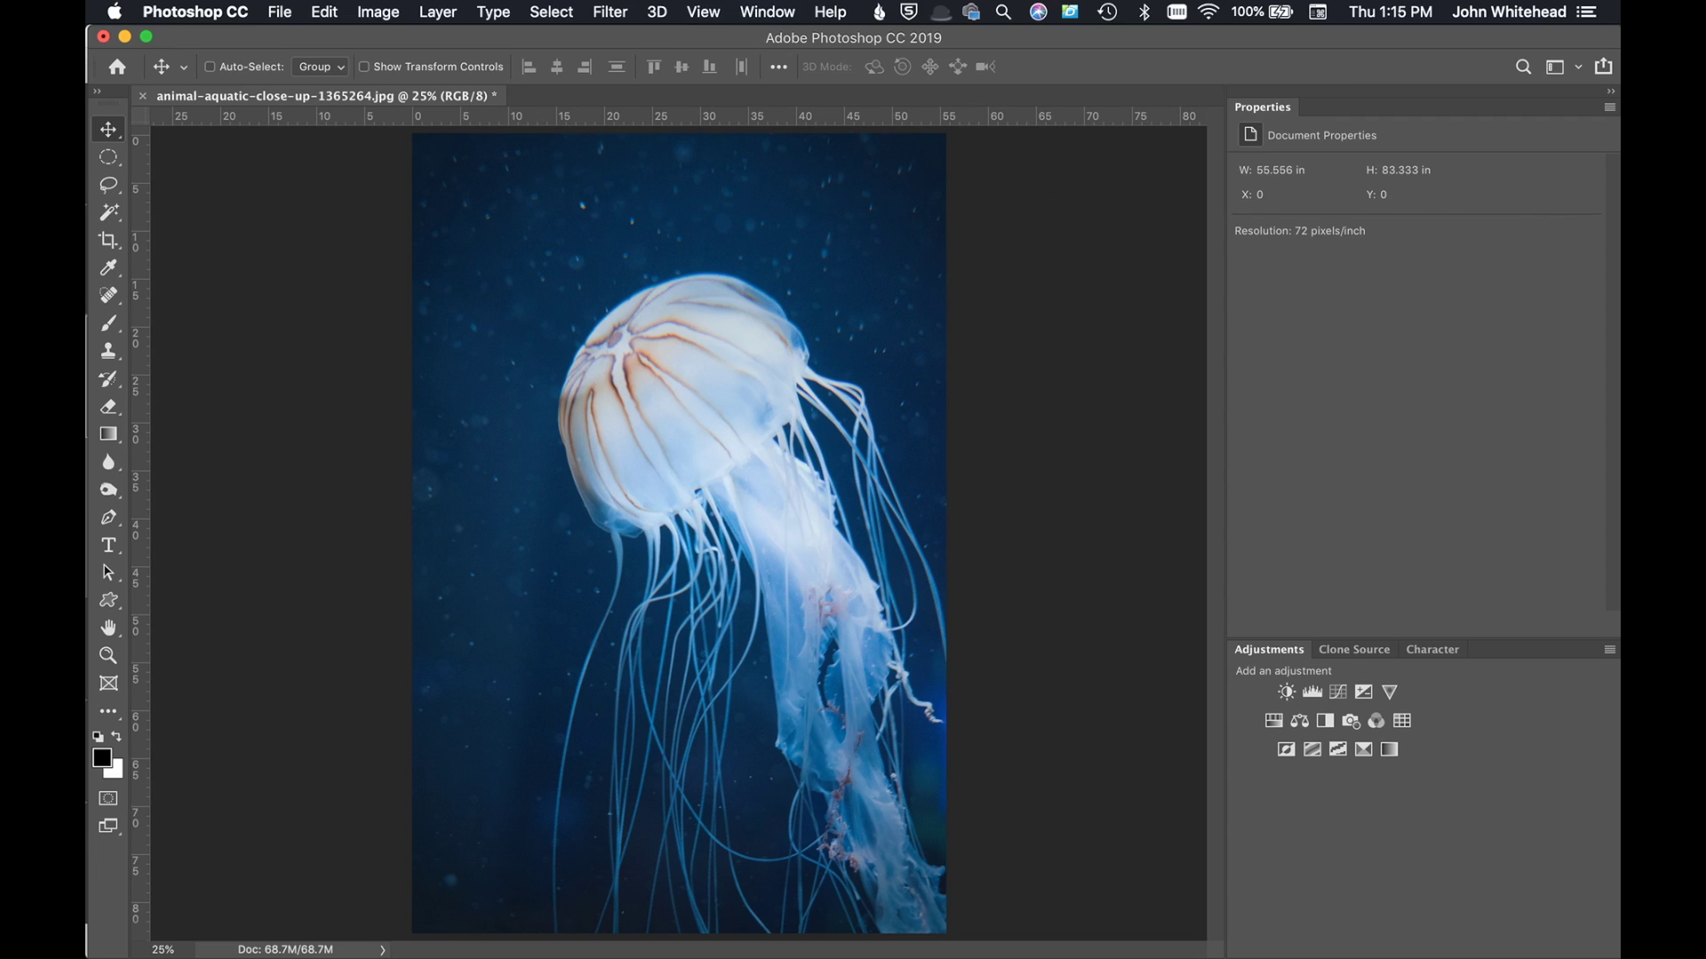
# Step: Sample the water blue 0a3862 from the photo as foreground colour, keeping 5 by 5 Average
pyautogui.press('super+Tab')
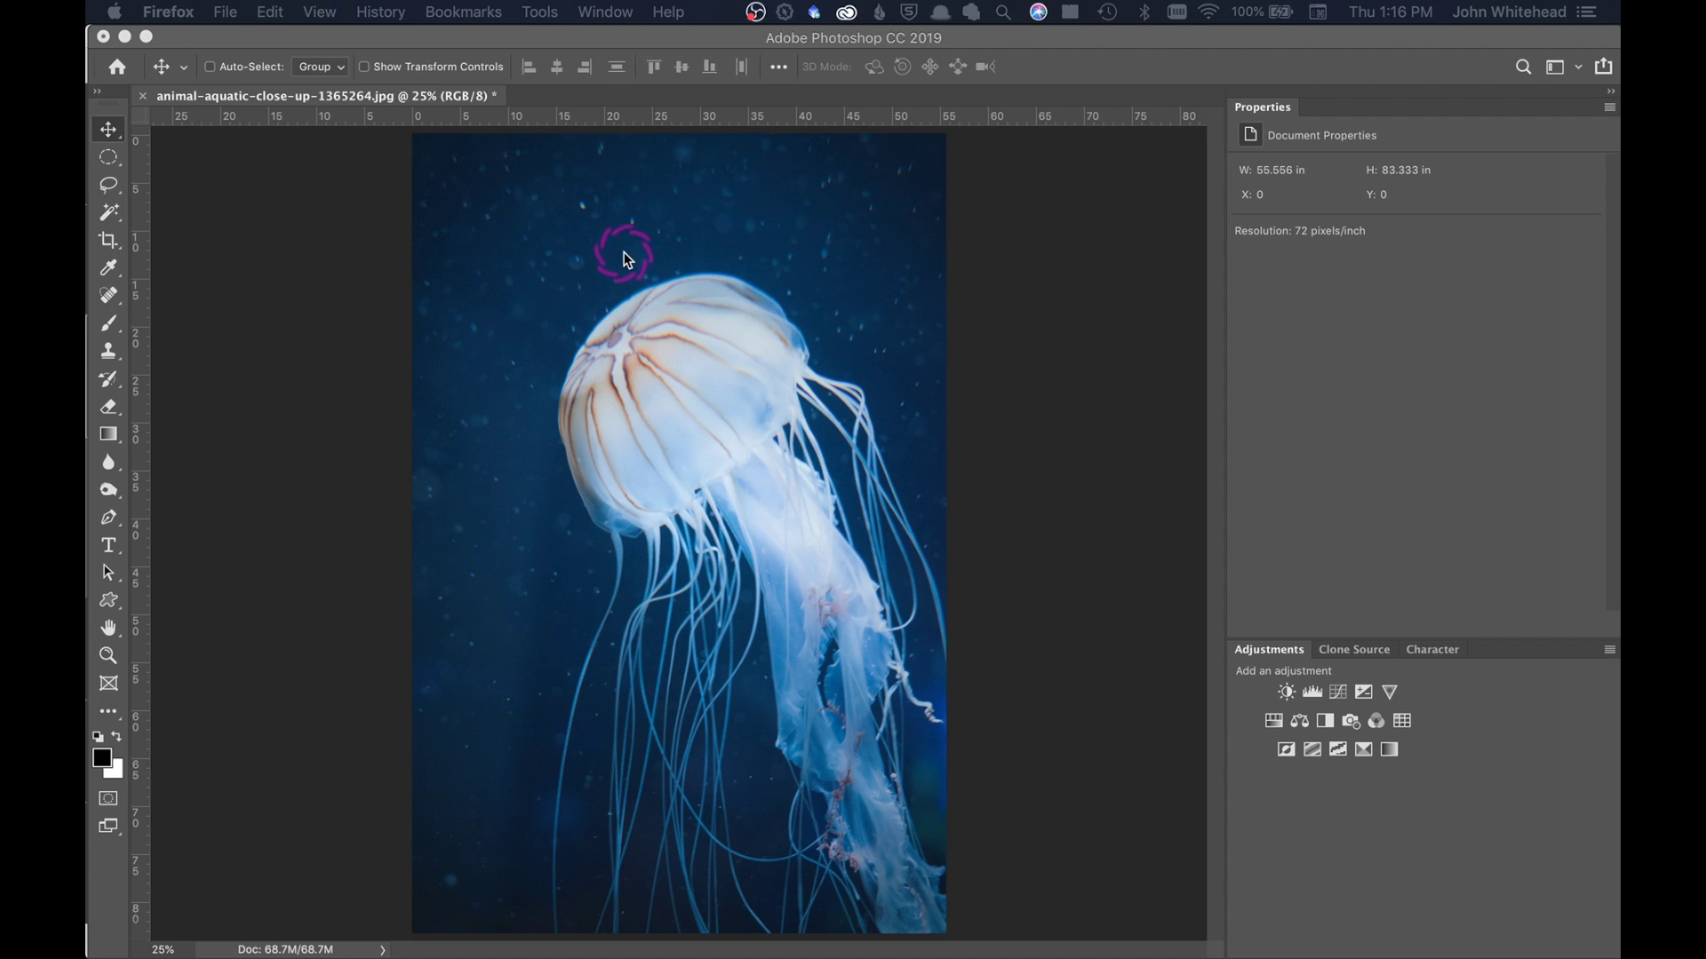
pyautogui.click(102, 759)
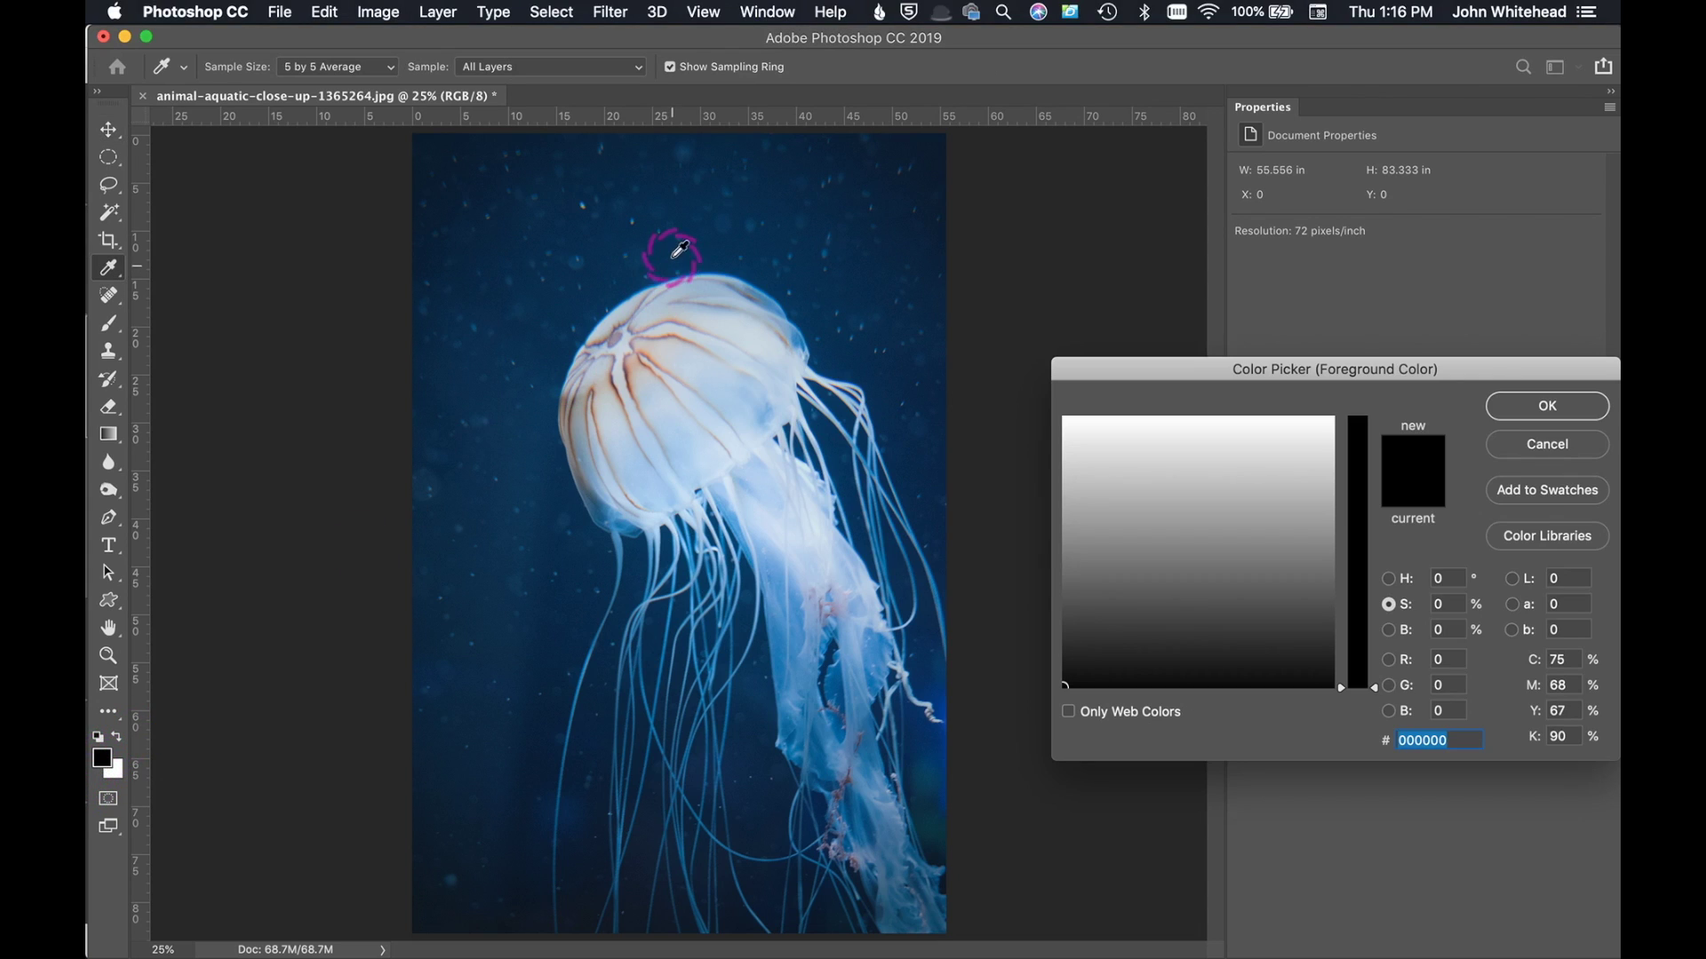
pyautogui.click(583, 255)
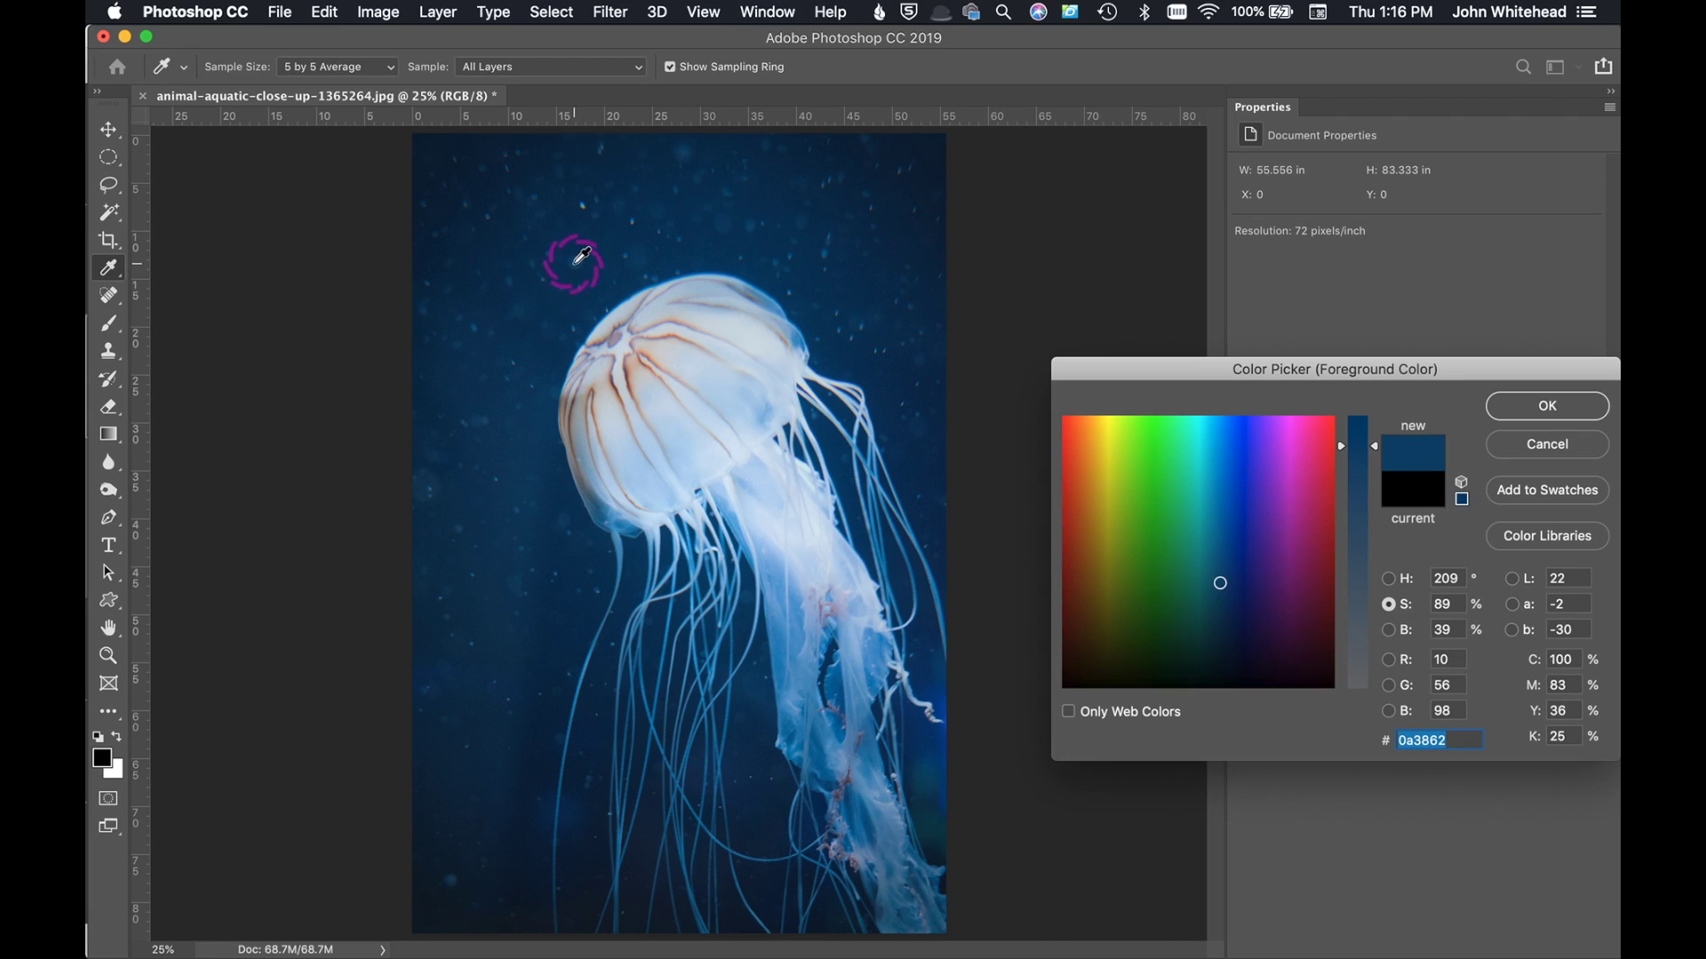
pyautogui.click(333, 69)
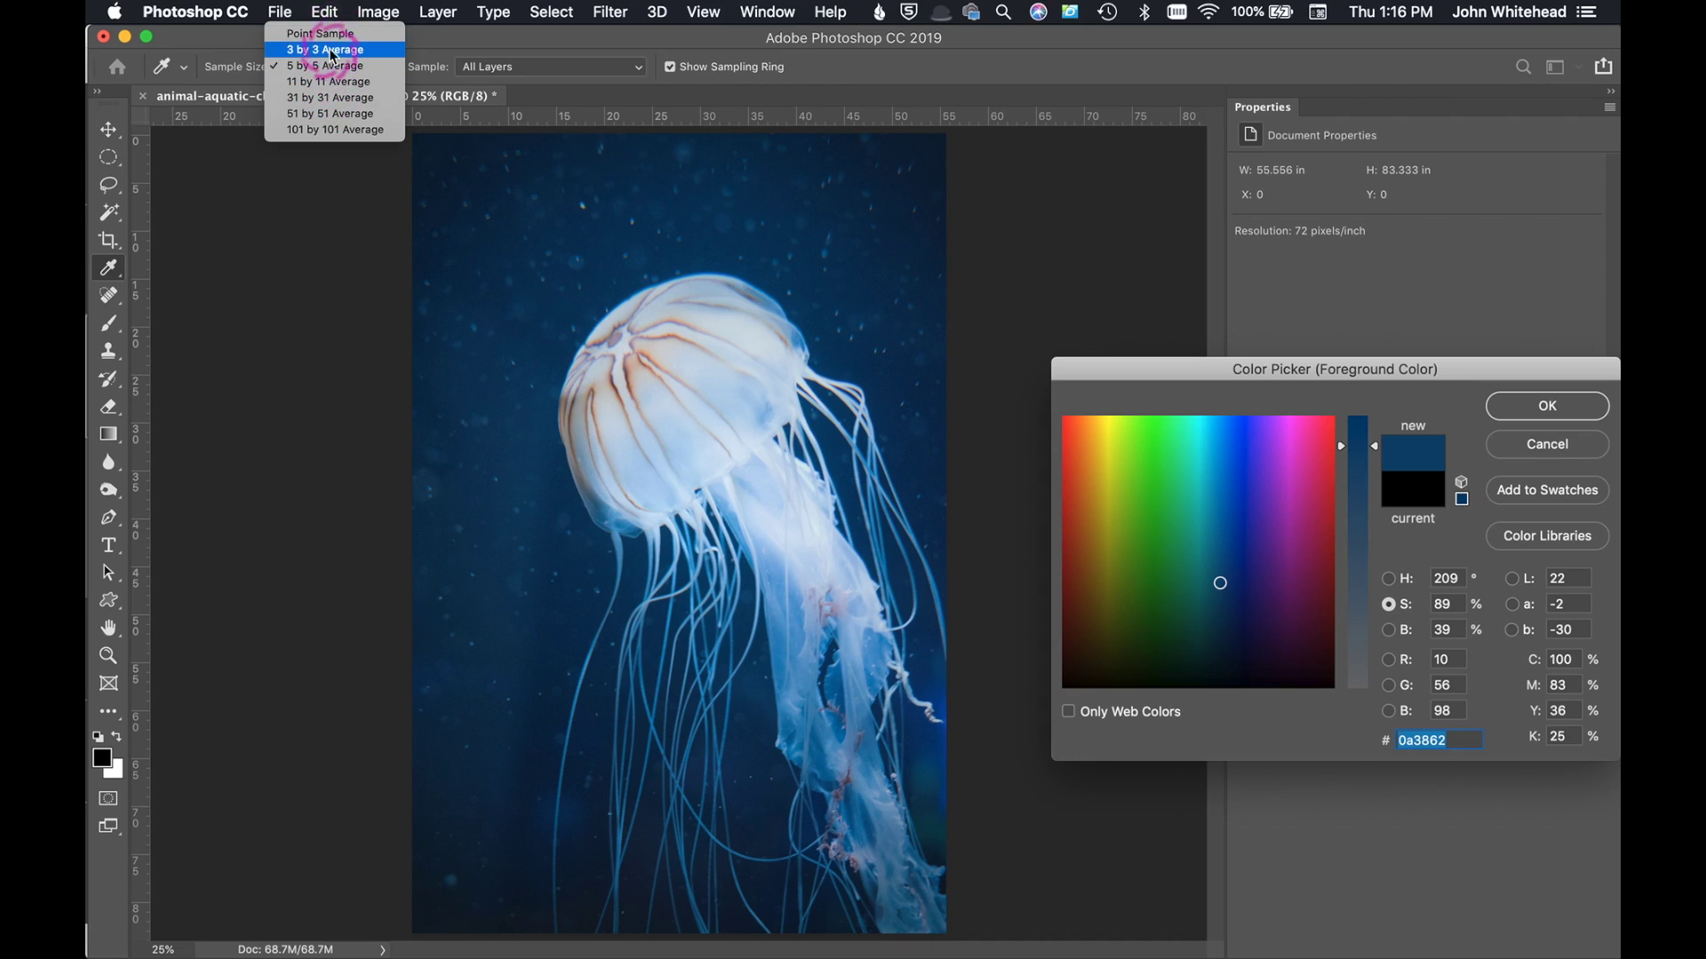
pyautogui.click(329, 68)
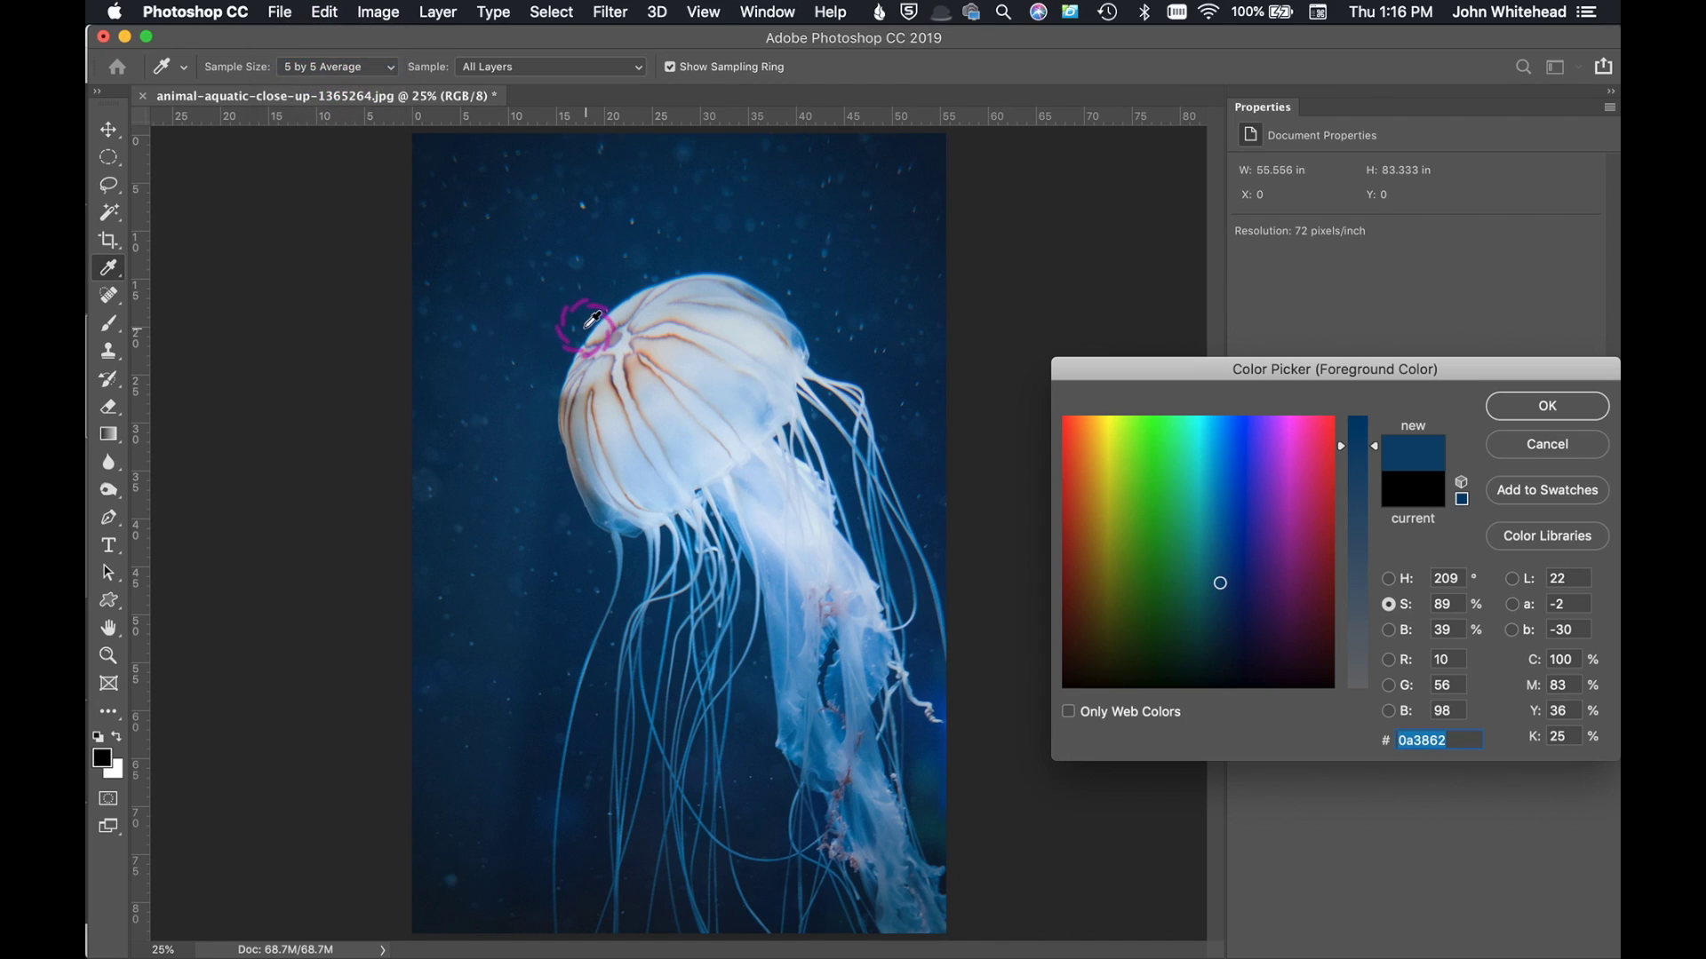
pyautogui.click(1547, 409)
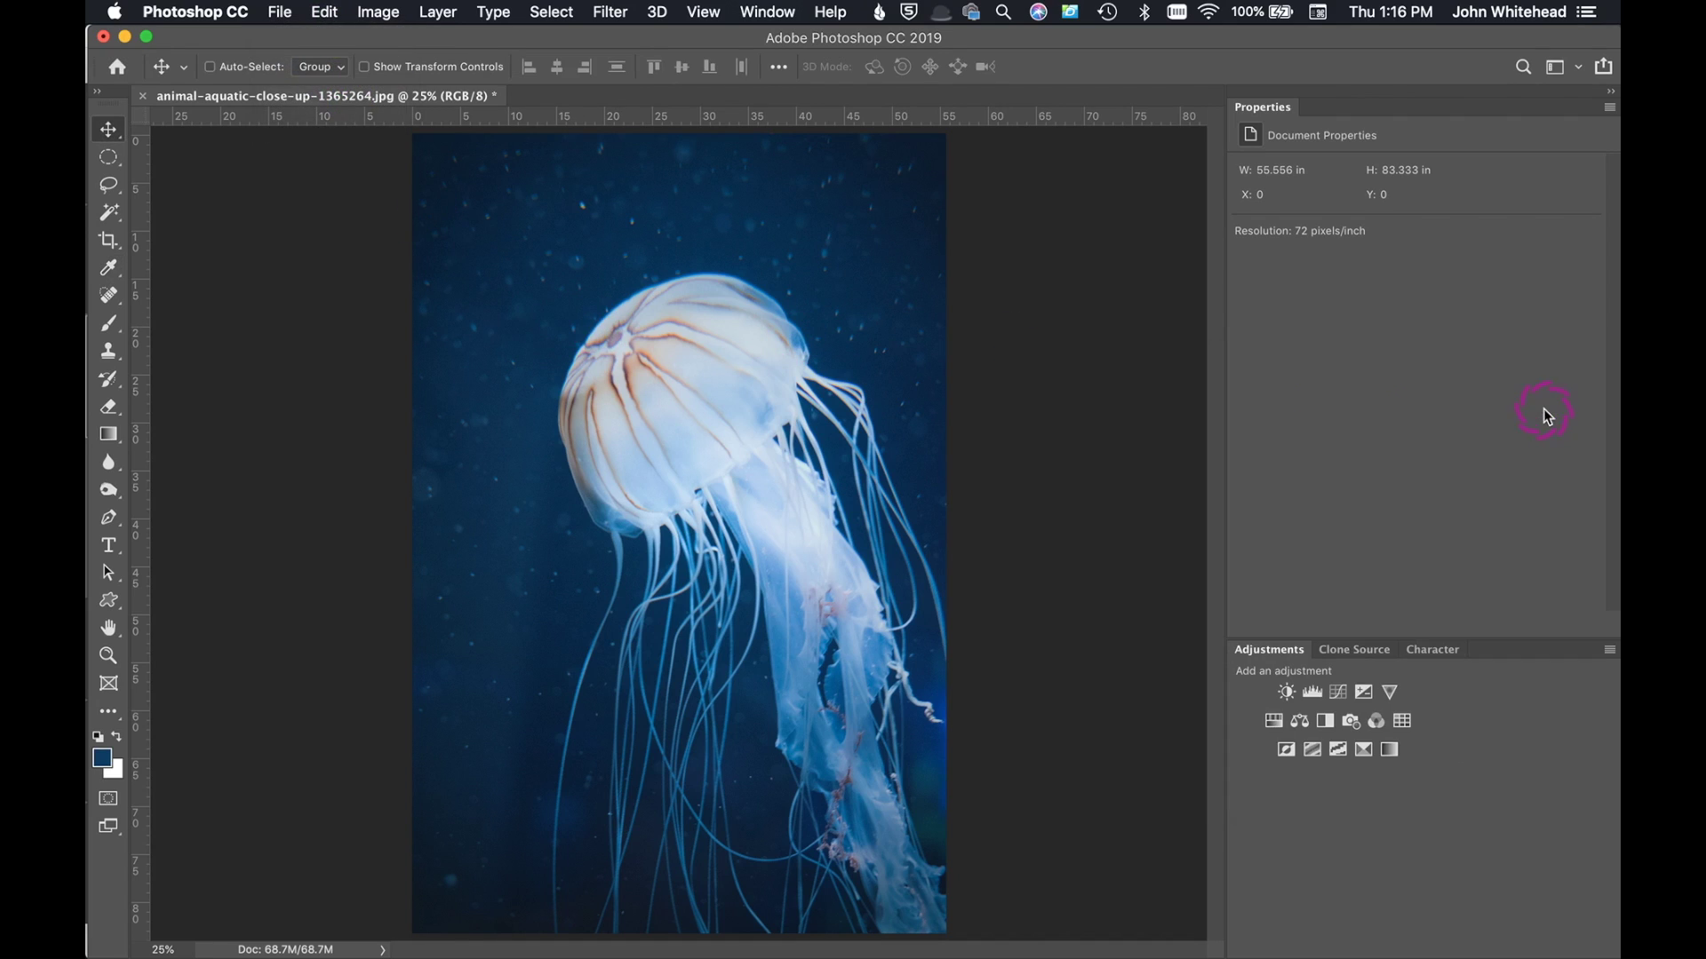
# Step: Open the Adobe Color Themes extension from Window > Extensions and dock it beside the canvas
pyautogui.click(769, 12)
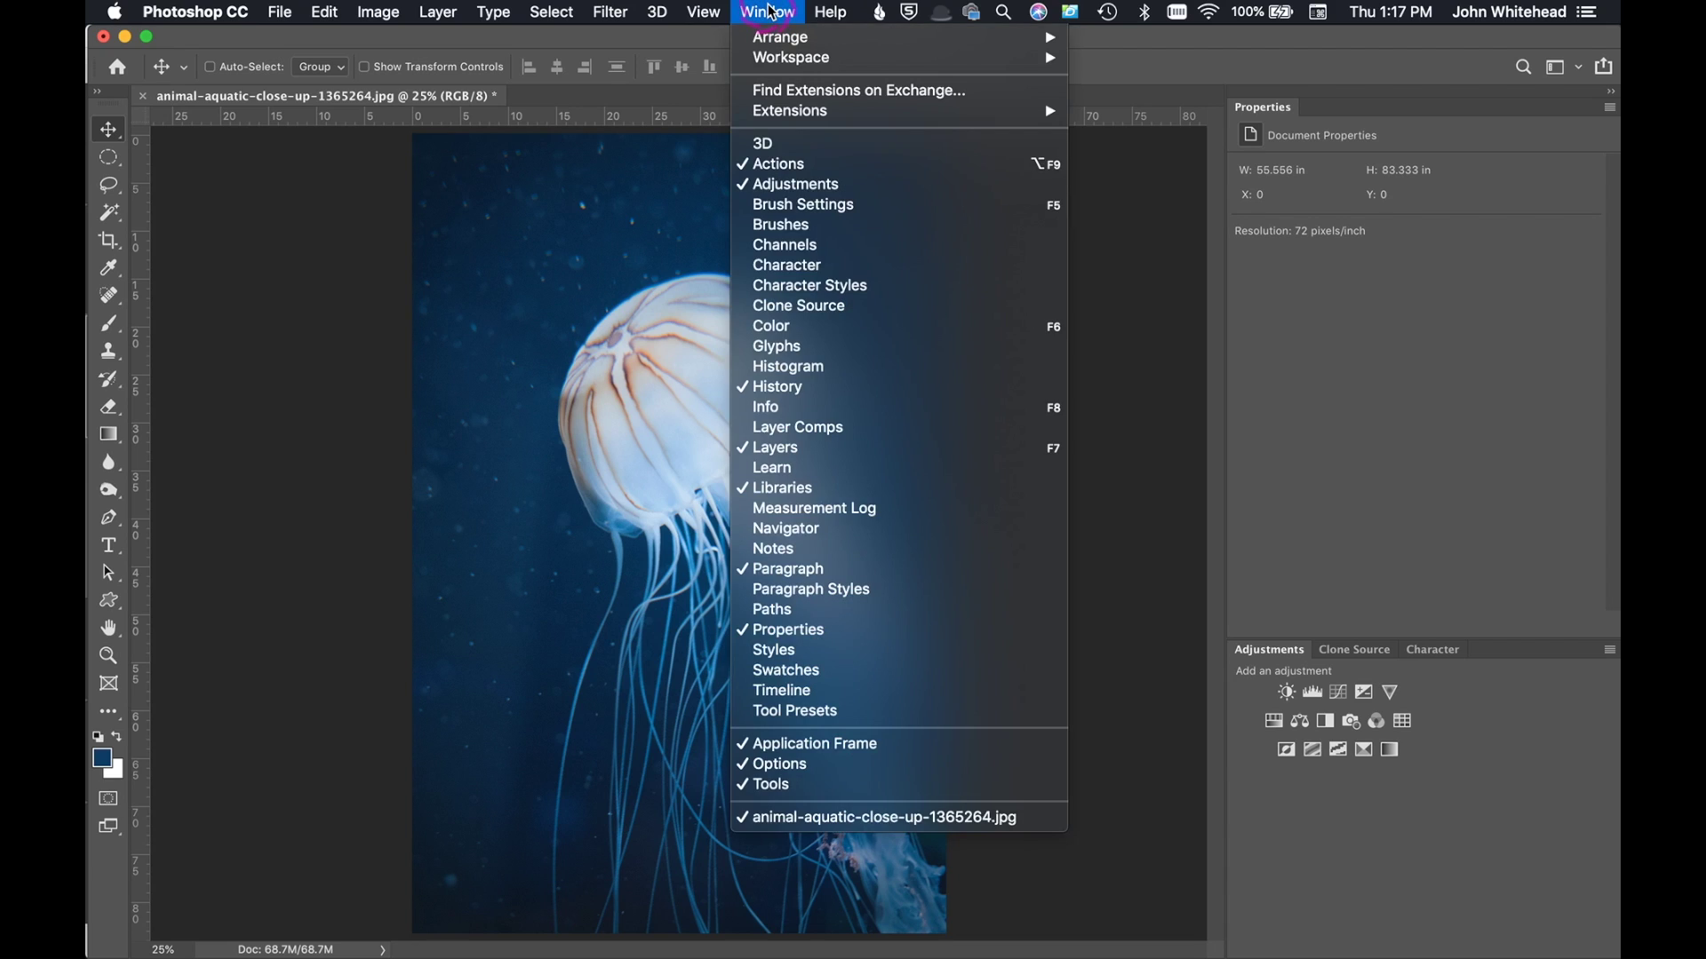
pyautogui.click(796, 115)
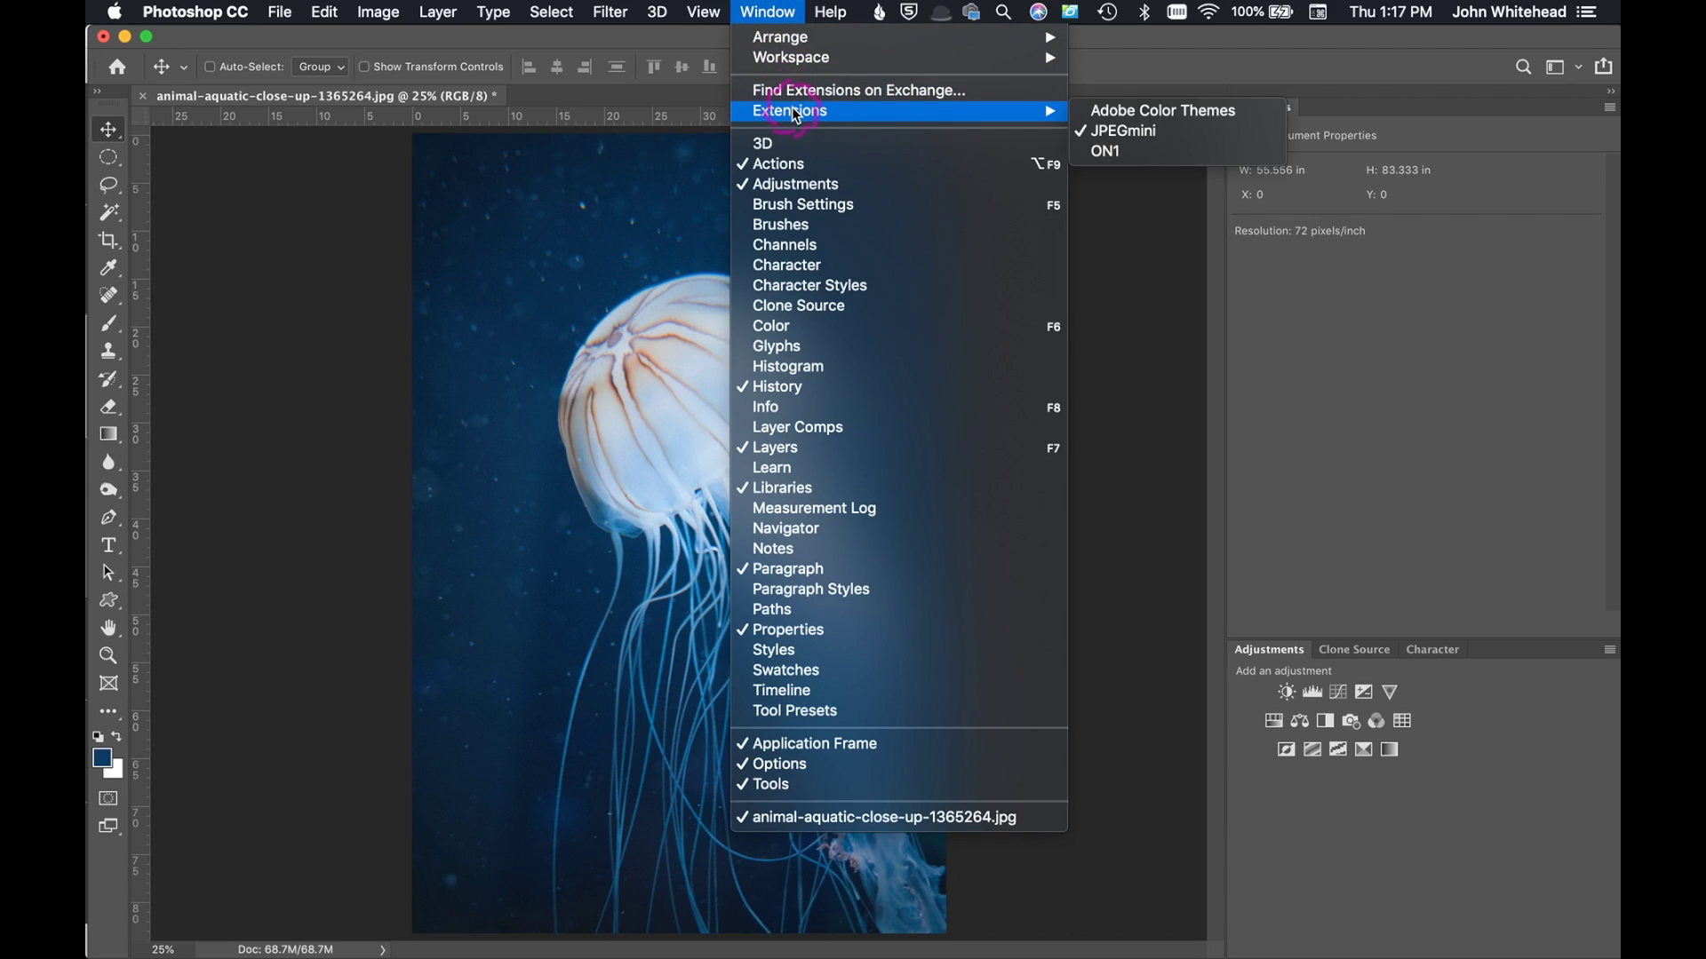
pyautogui.click(1227, 113)
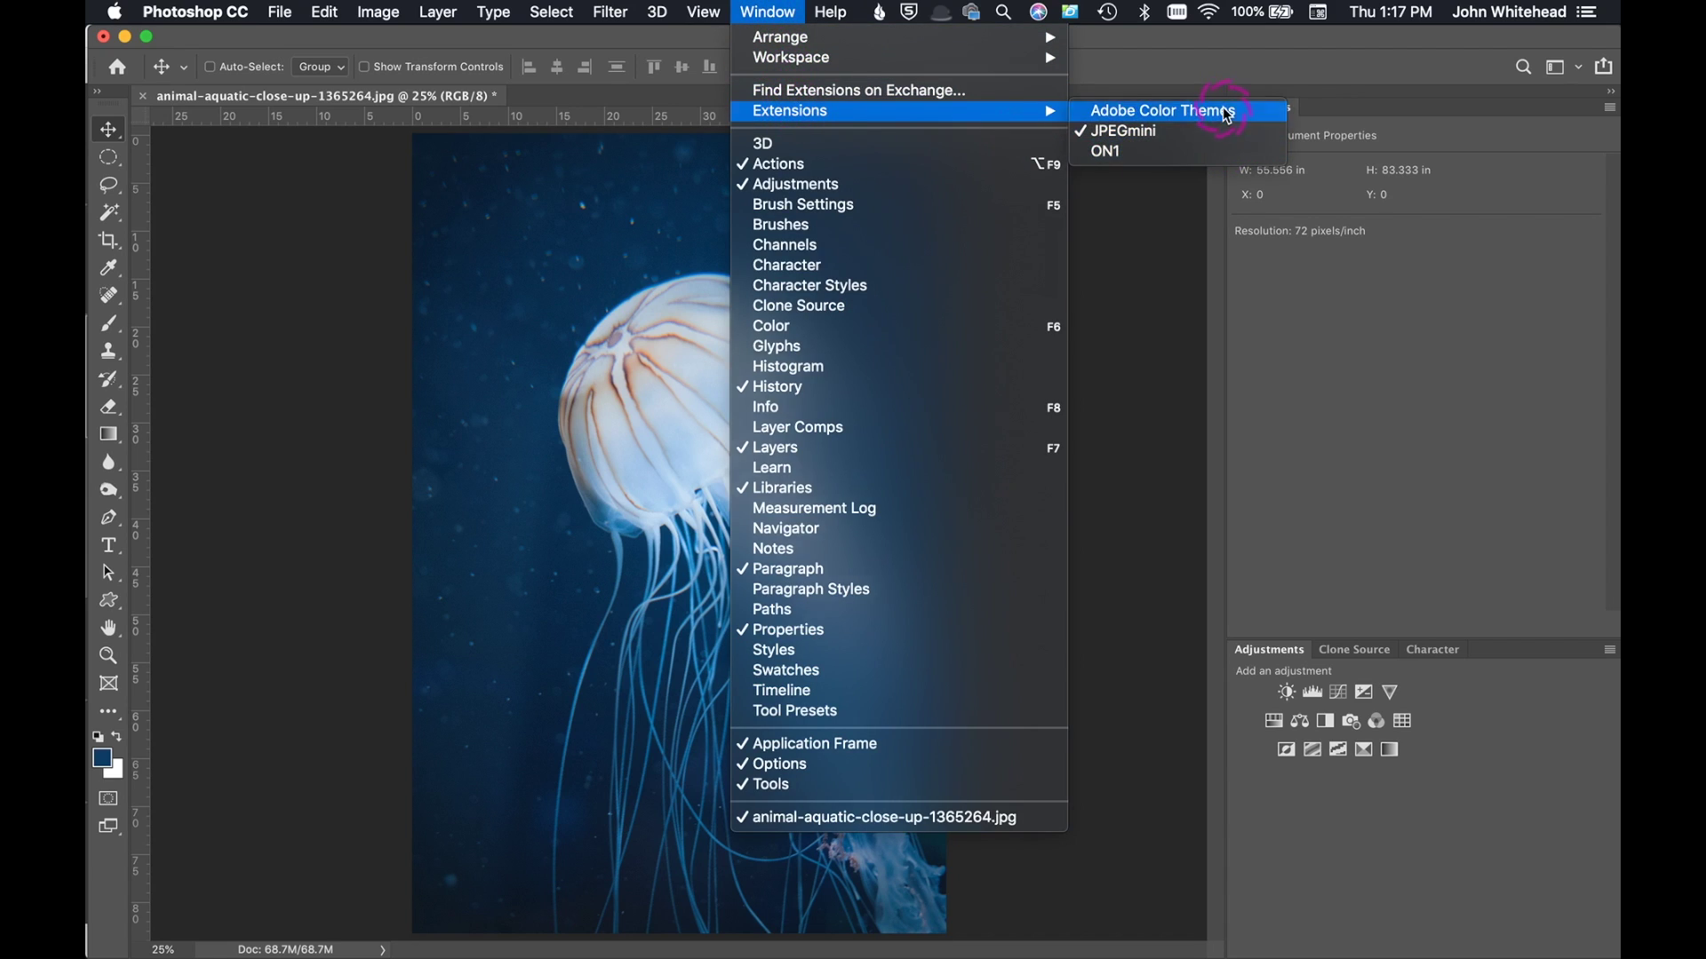
pyautogui.moveTo(1327, 169); pyautogui.dragTo(1040, 142)
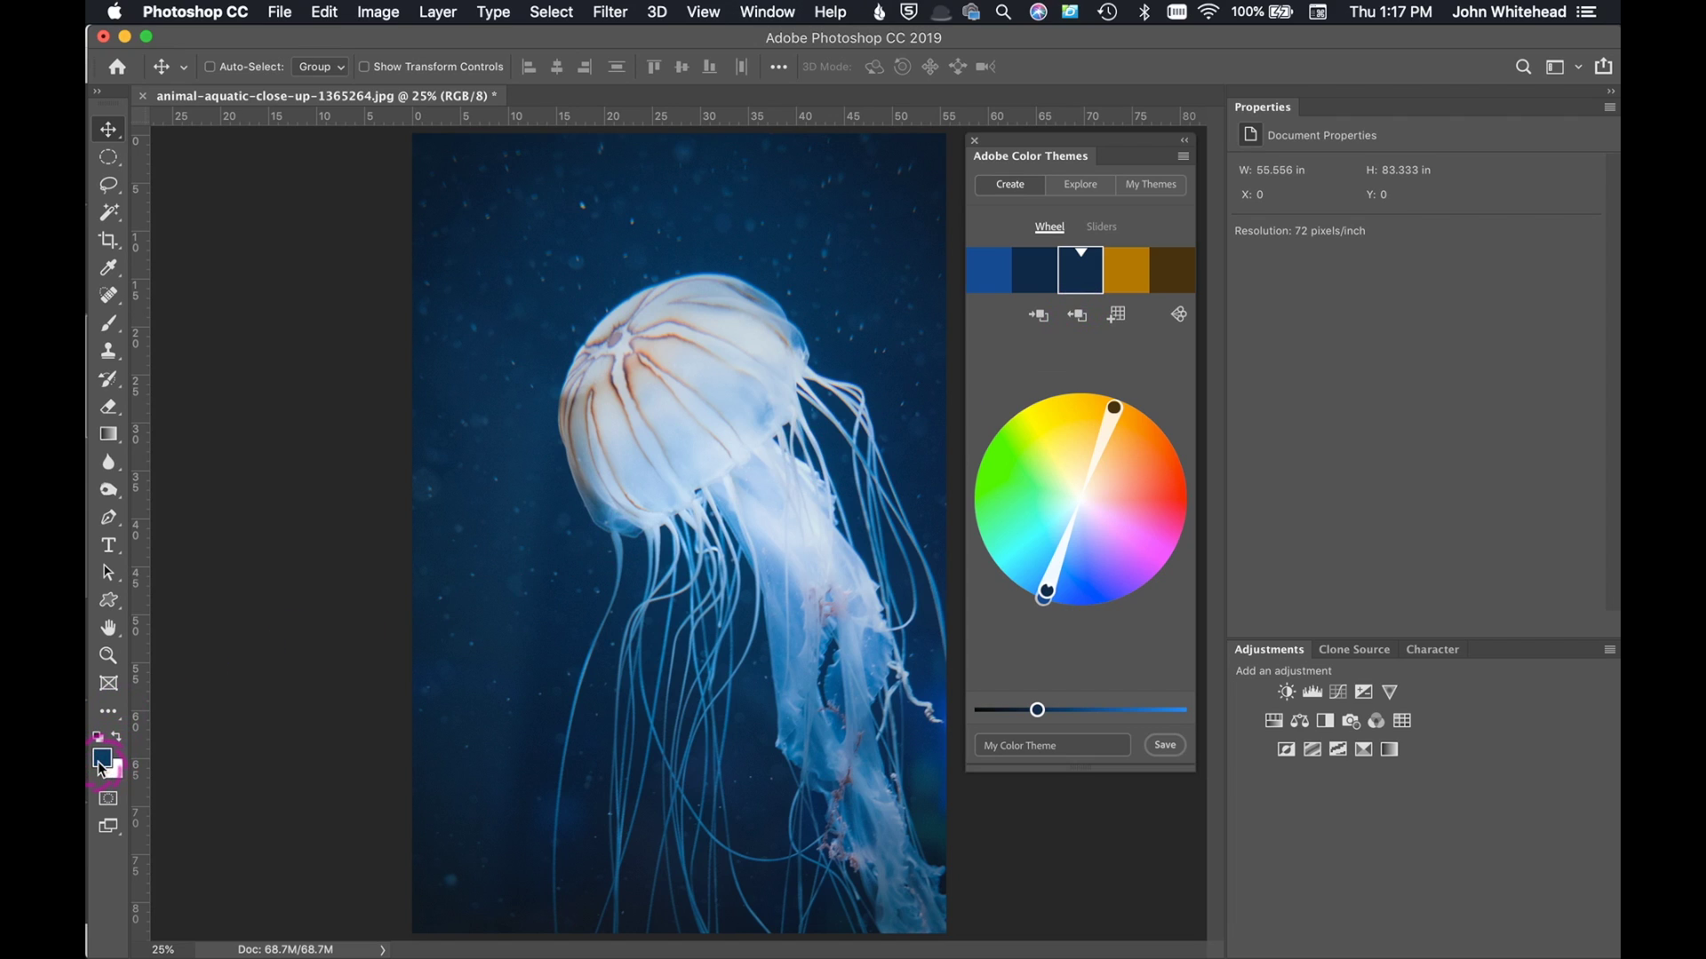
# Step: Base the theme on the sampled blue using the Complementary rule, yielding navy with orange and brown swatches
pyautogui.click(1076, 318)
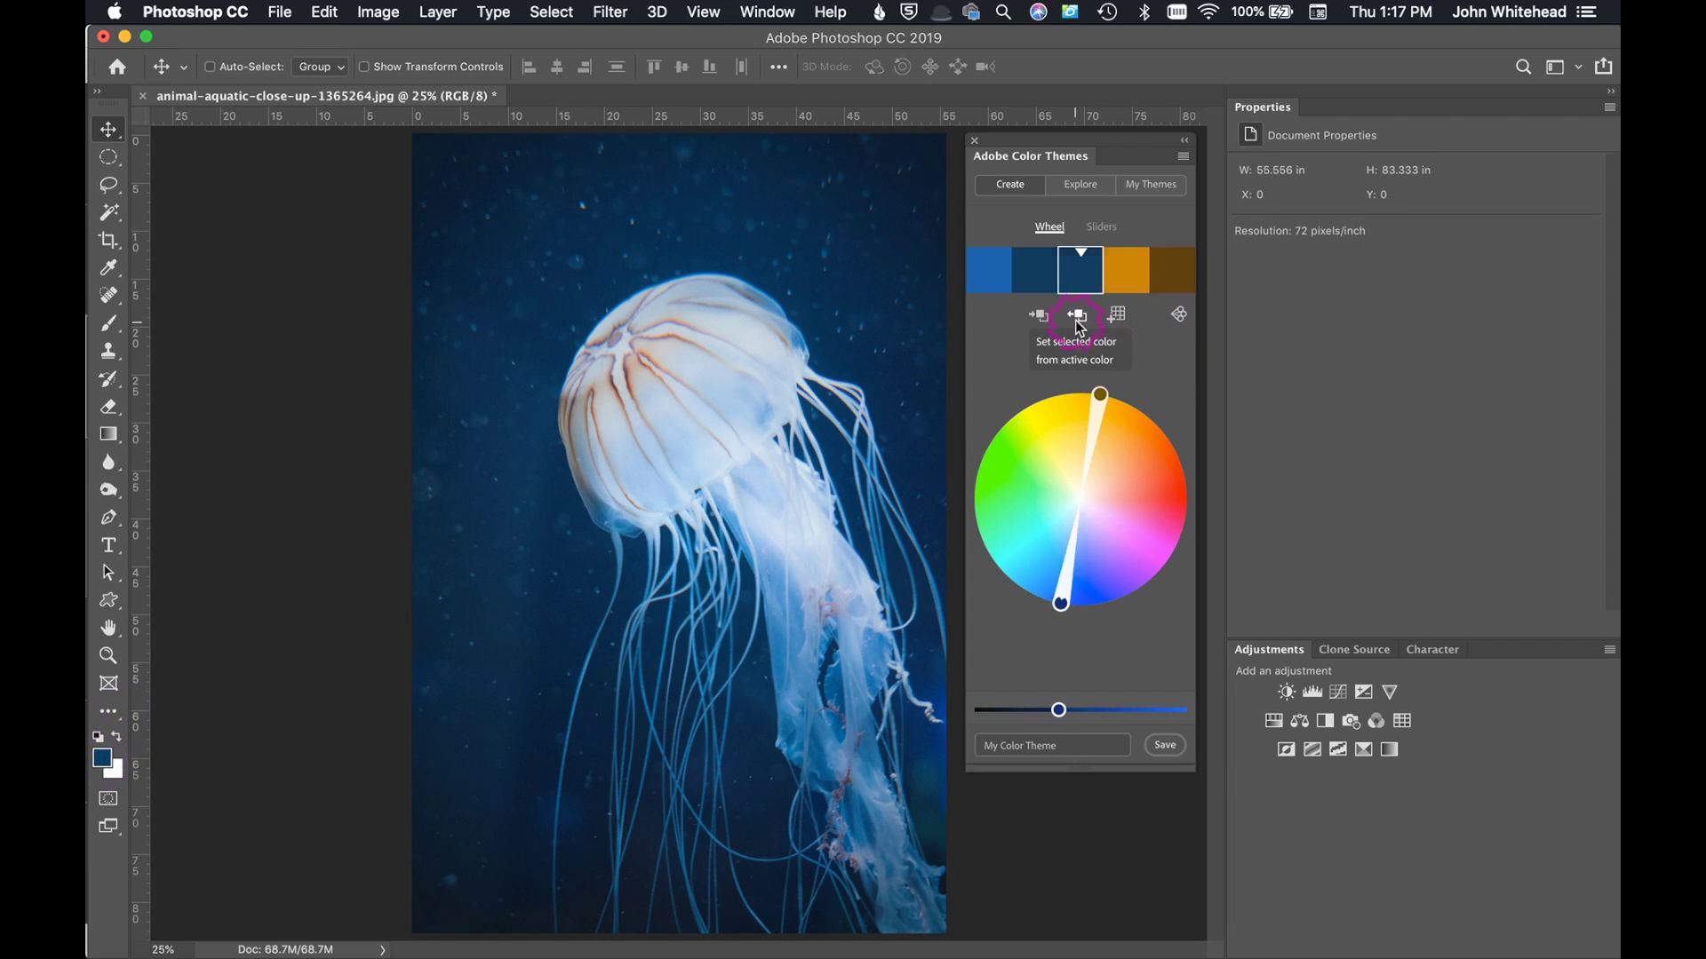
pyautogui.click(1056, 286)
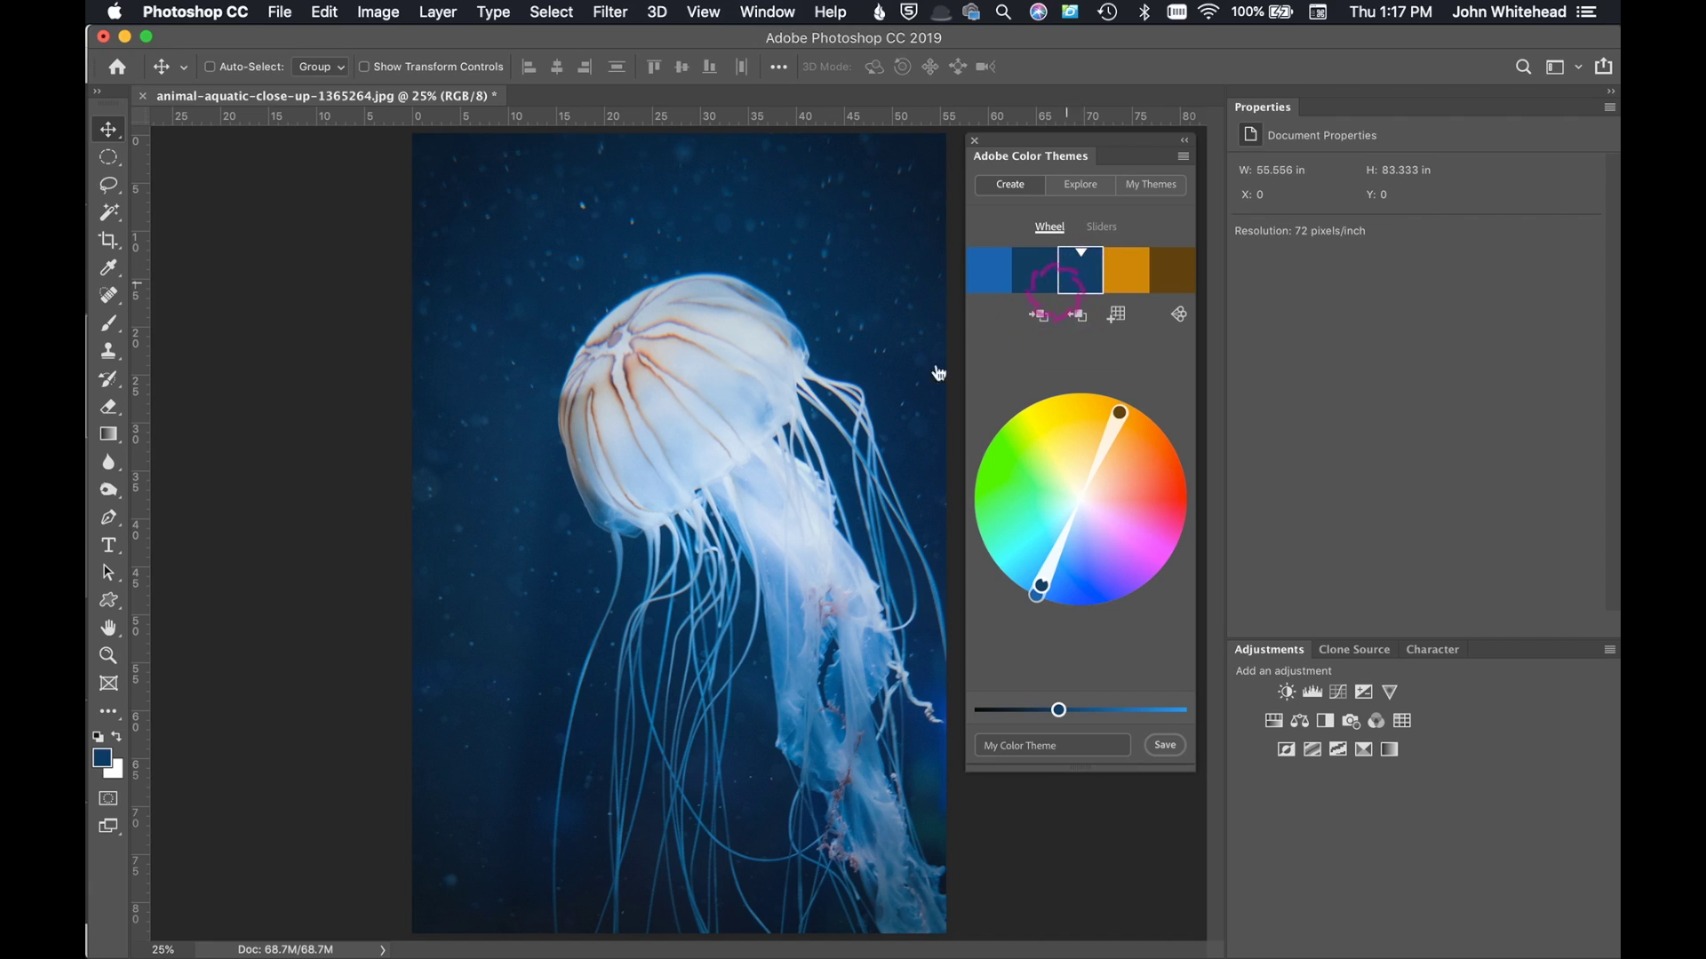
pyautogui.click(1081, 278)
pyautogui.moveTo(1081, 278); pyautogui.dragTo(1076, 275)
pyautogui.click(1180, 315)
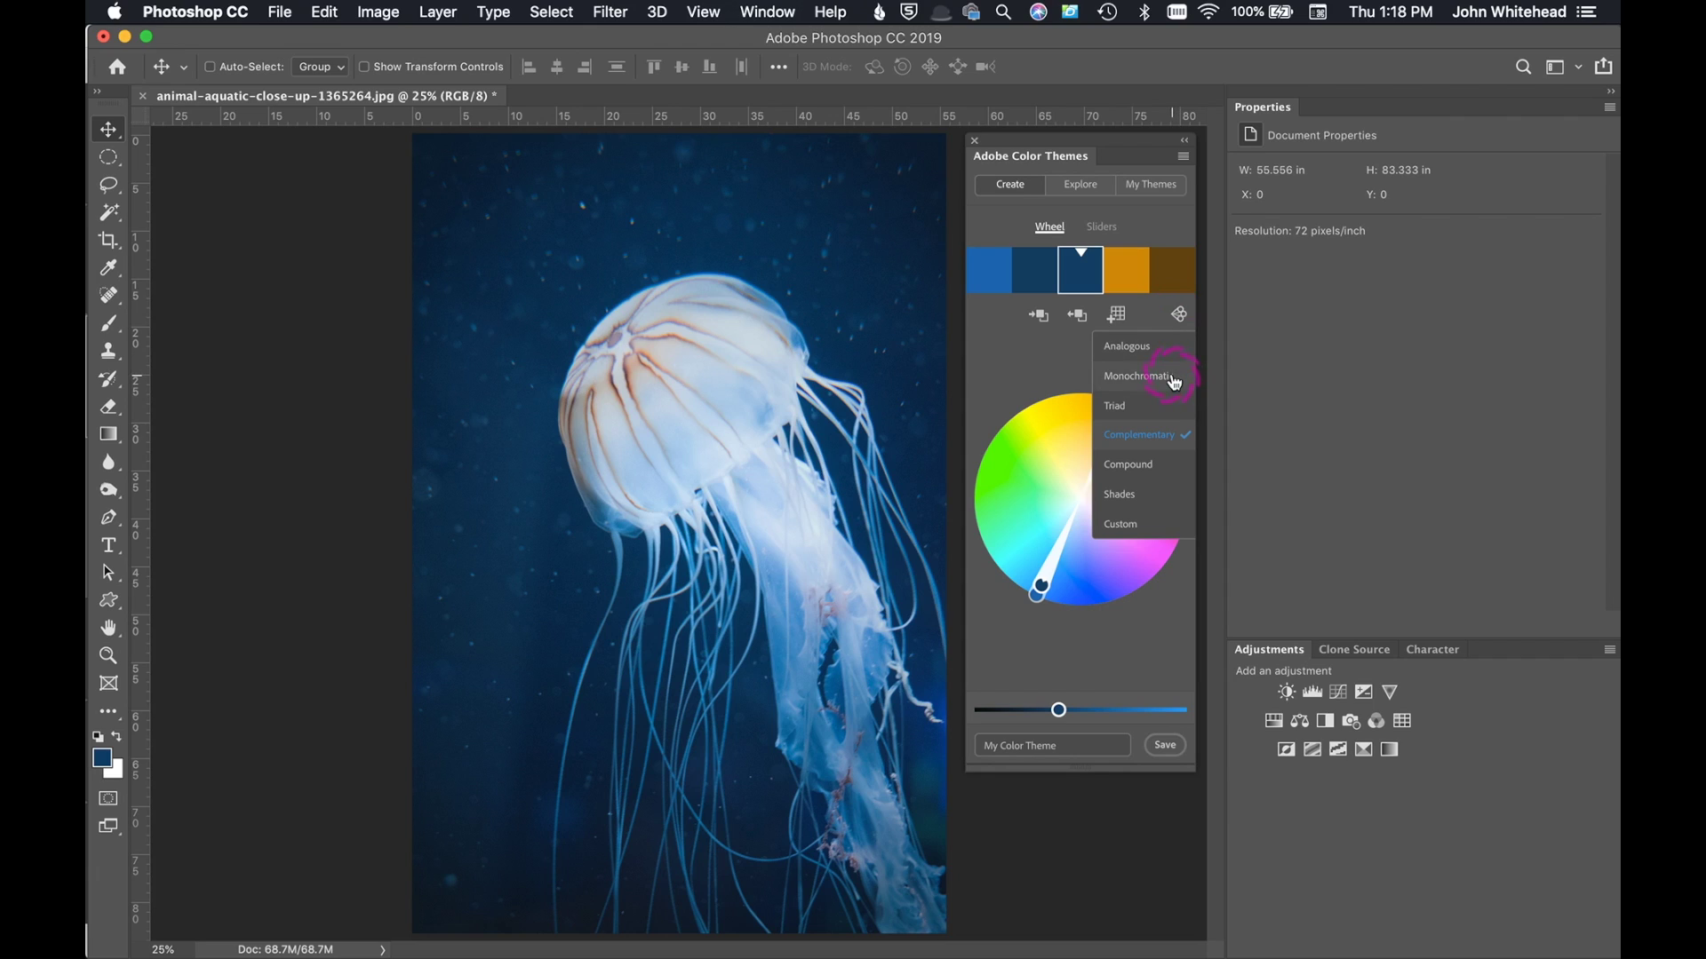
pyautogui.click(1150, 441)
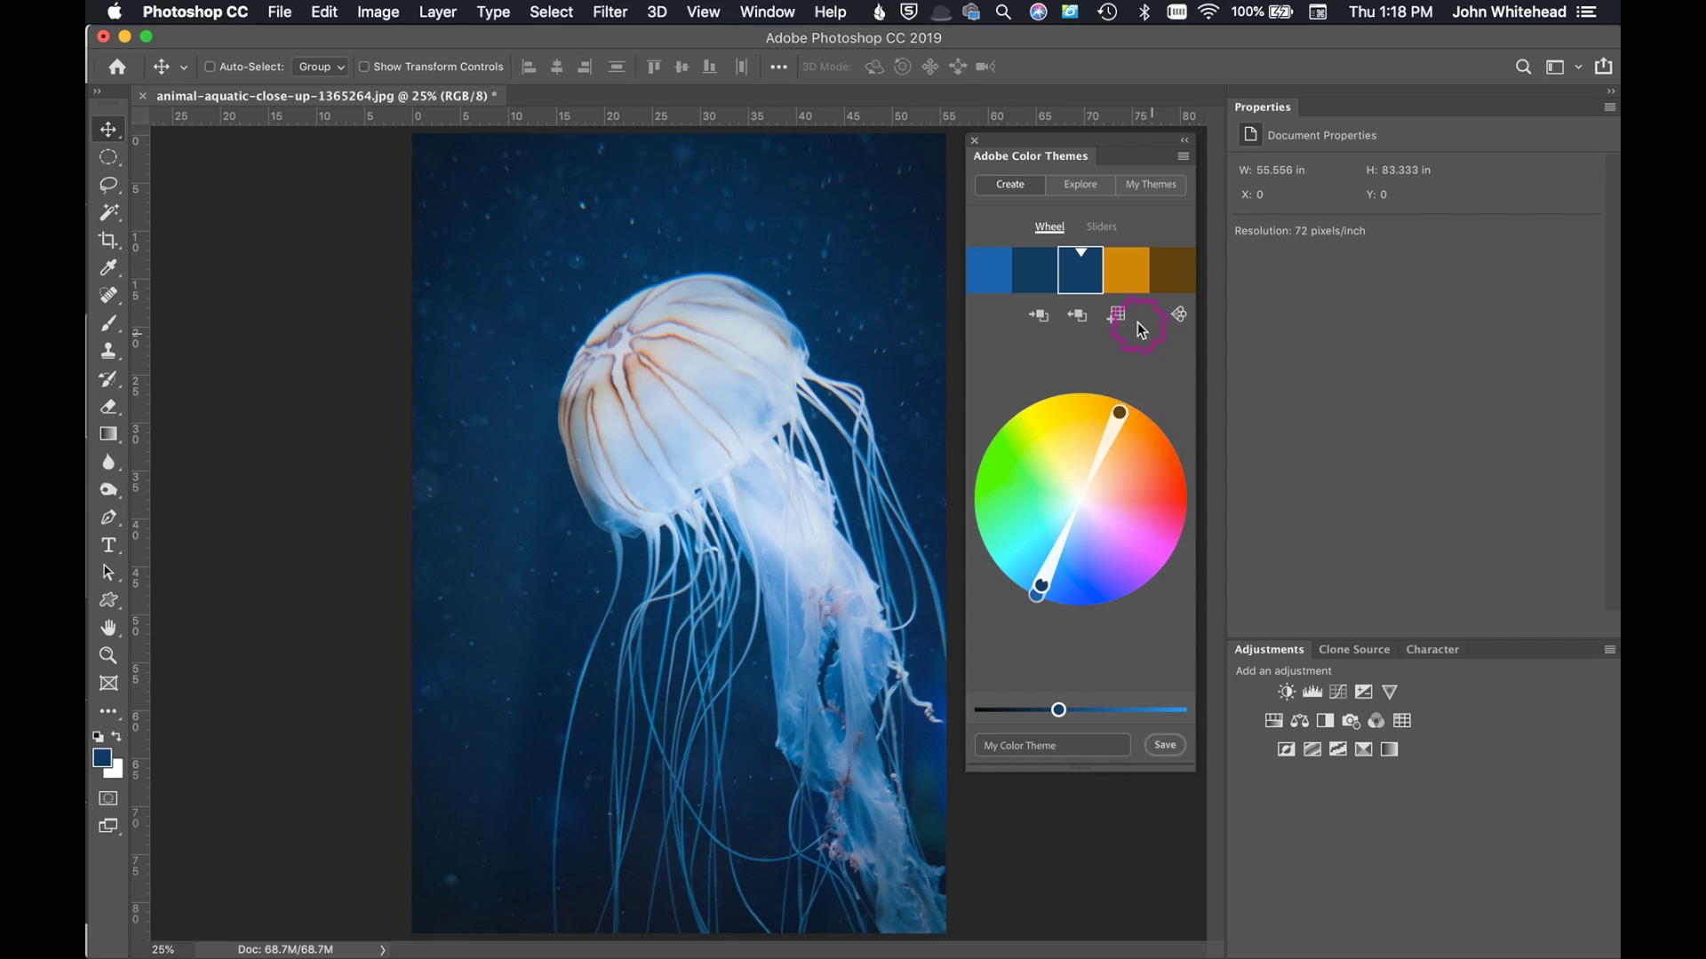
pyautogui.click(1046, 285)
# Step: Load the theme's orange swatch as the foreground colour, leaving navy as background
pyautogui.click(1085, 296)
pyautogui.click(1129, 278)
pyautogui.click(1129, 278)
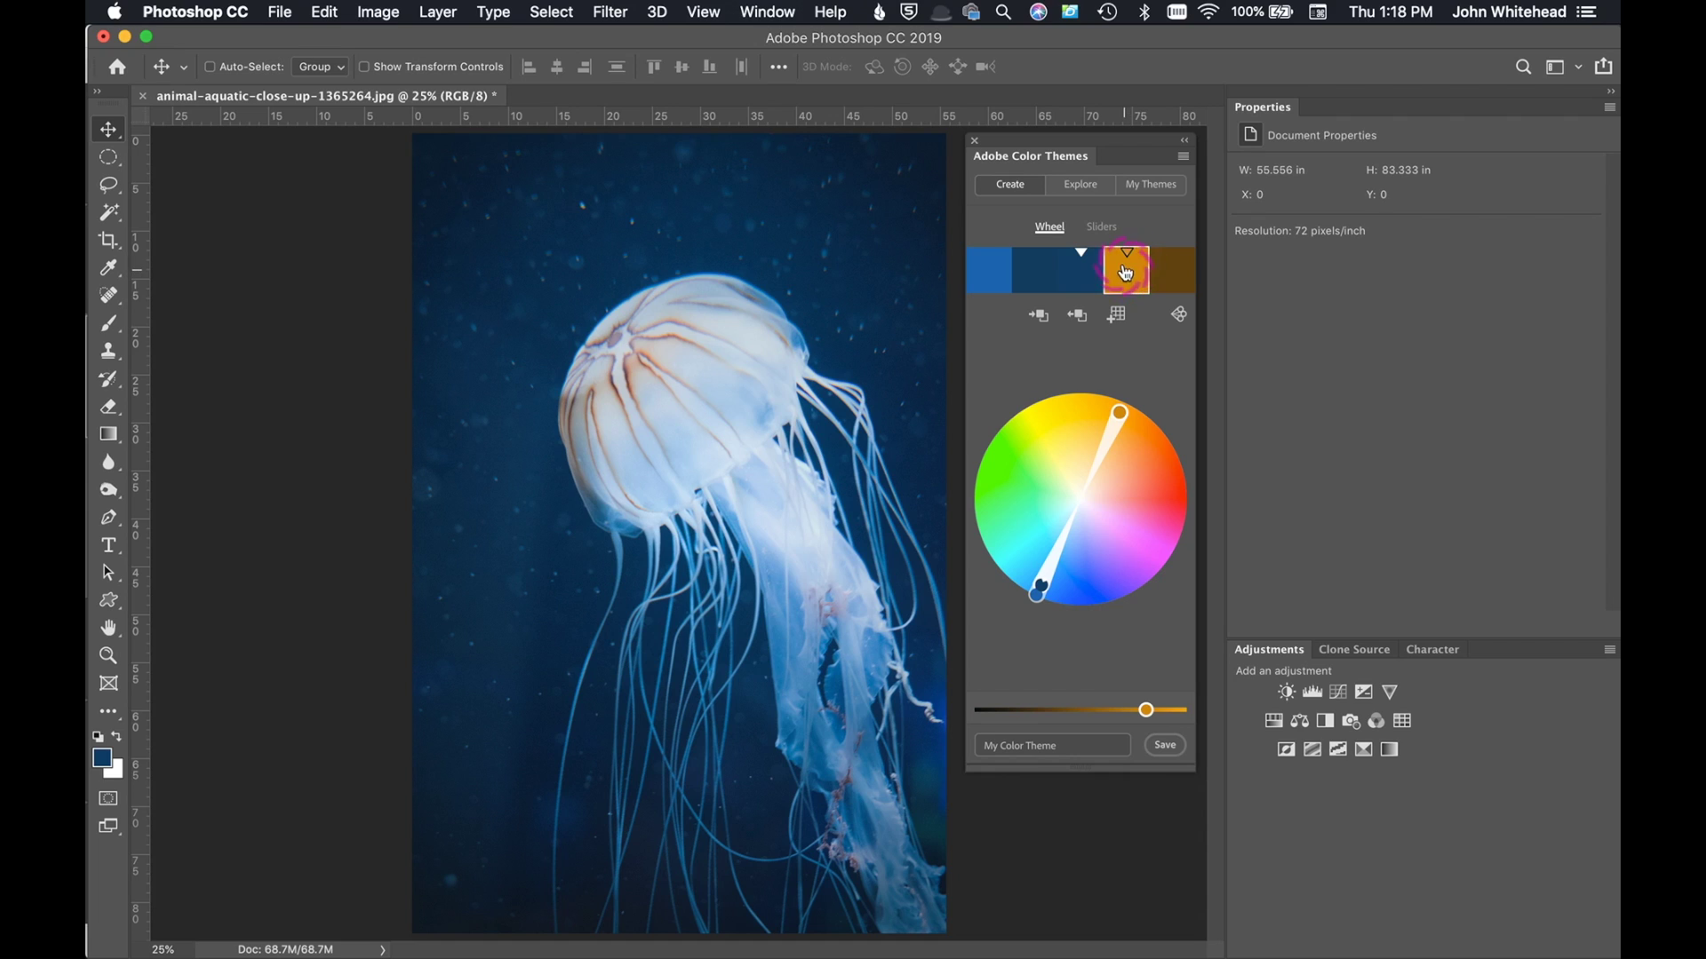
pyautogui.click(1035, 318)
pyautogui.click(1040, 319)
pyautogui.click(114, 737)
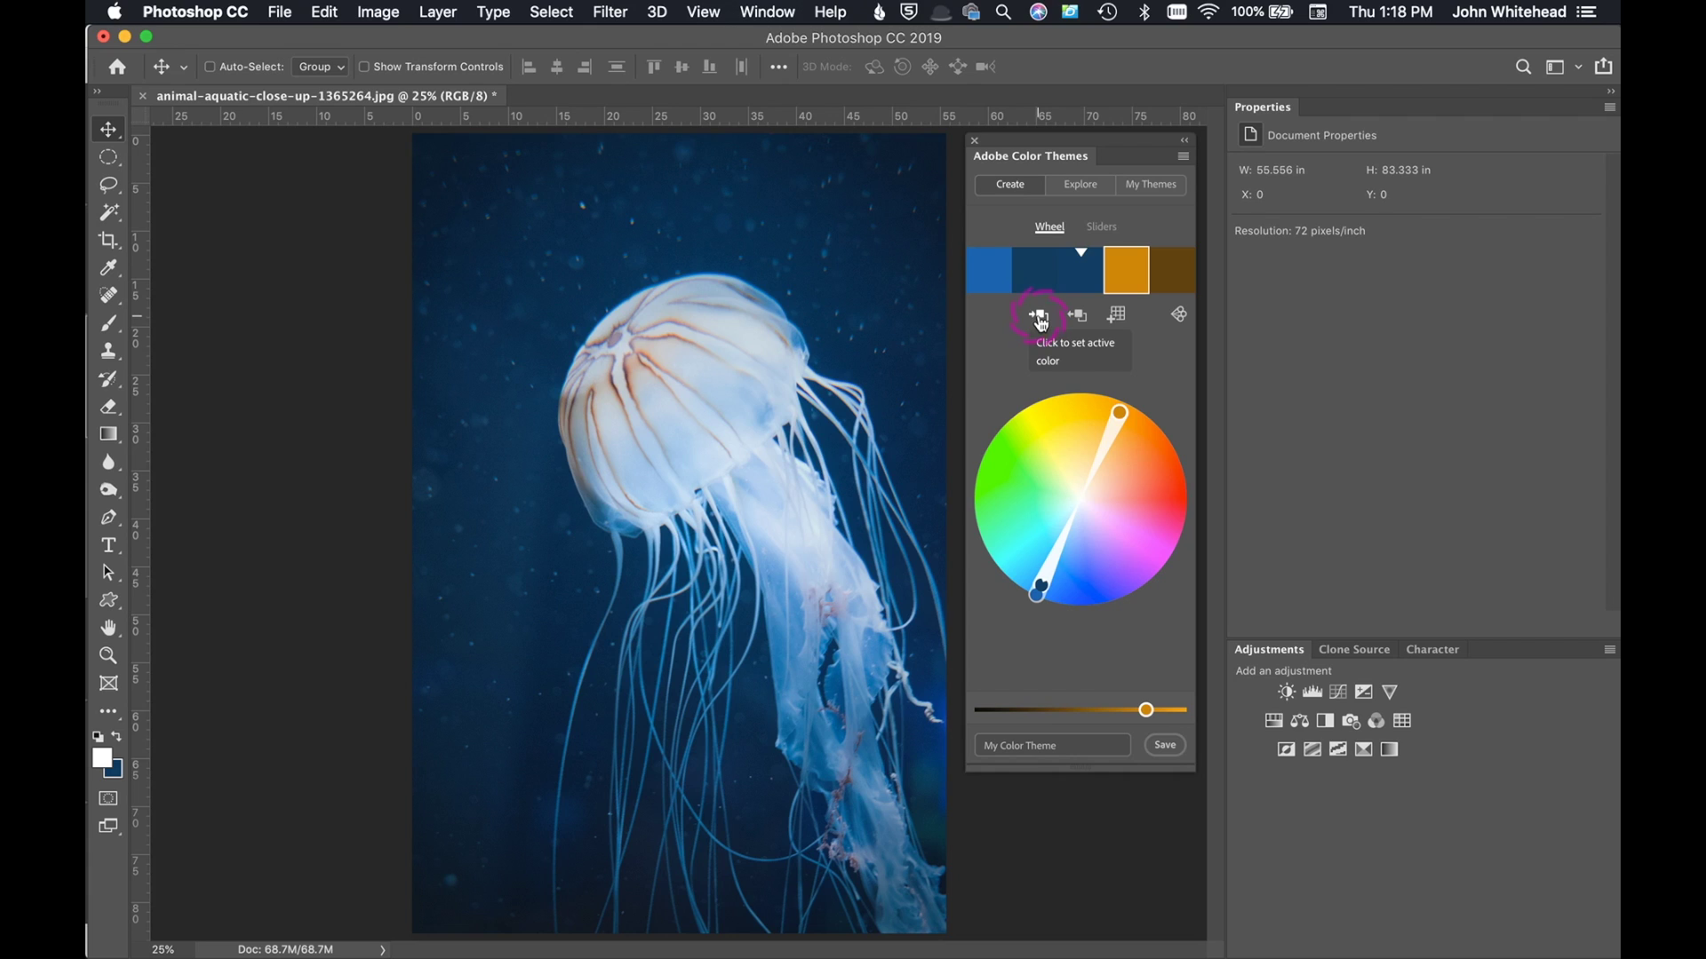
pyautogui.click(103, 767)
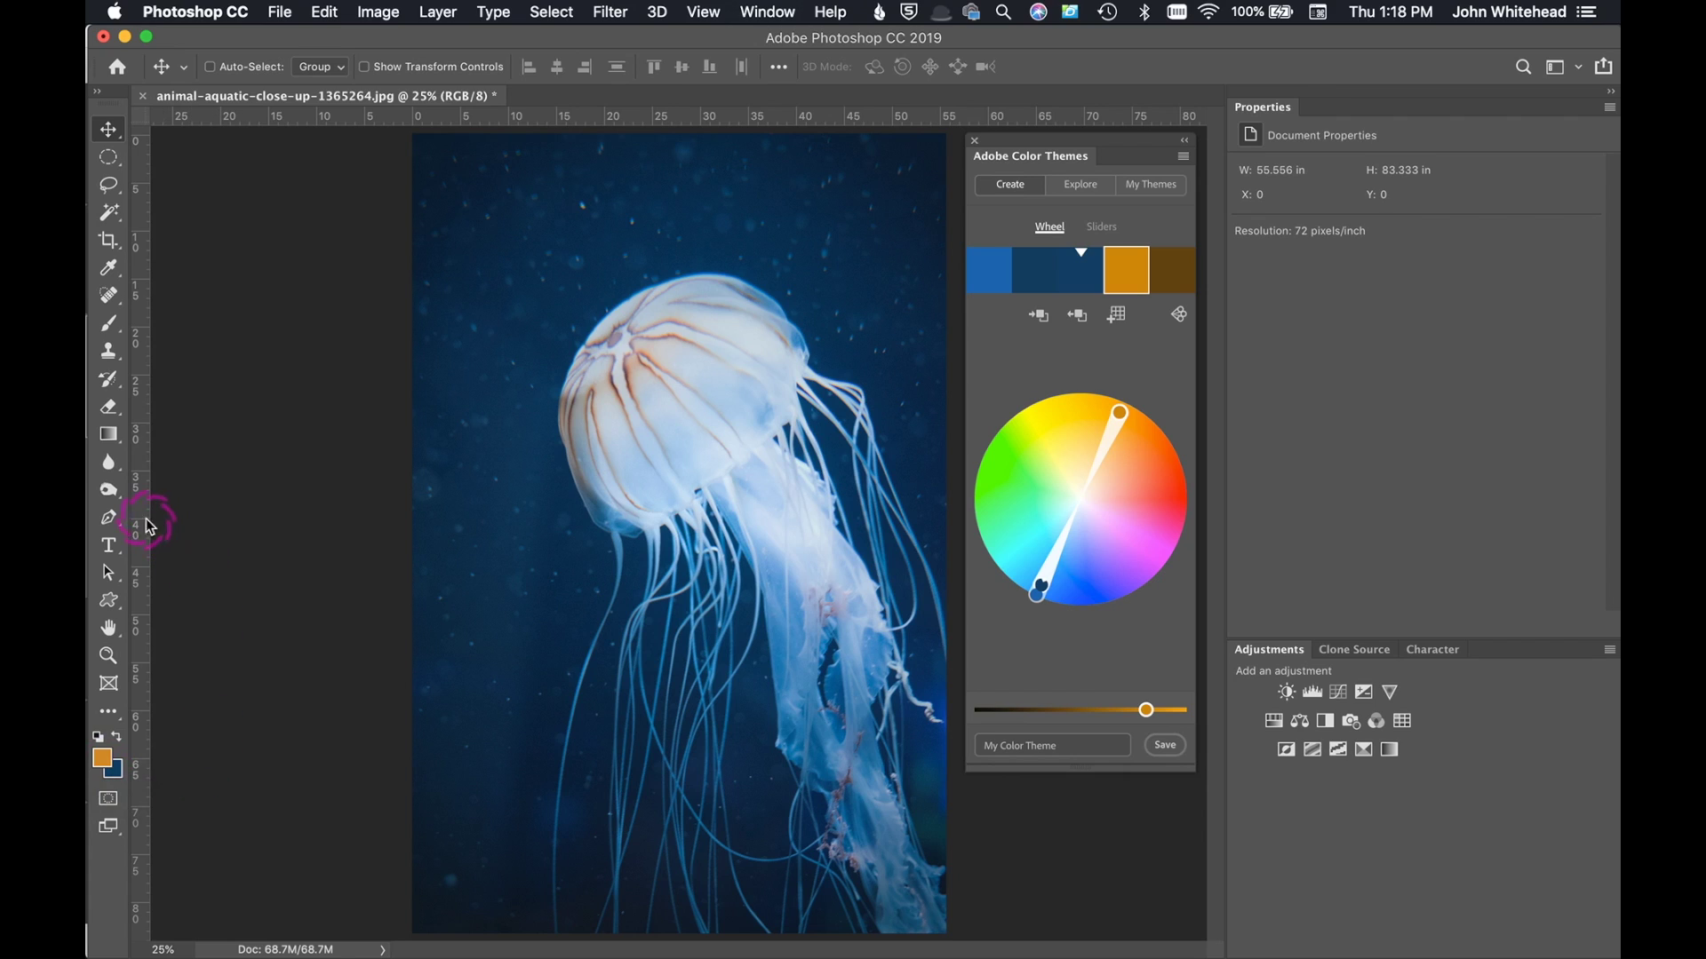
# Step: Type the headline 'JELLYFISH' at the top of the photo and move it slightly lower
pyautogui.click(110, 547)
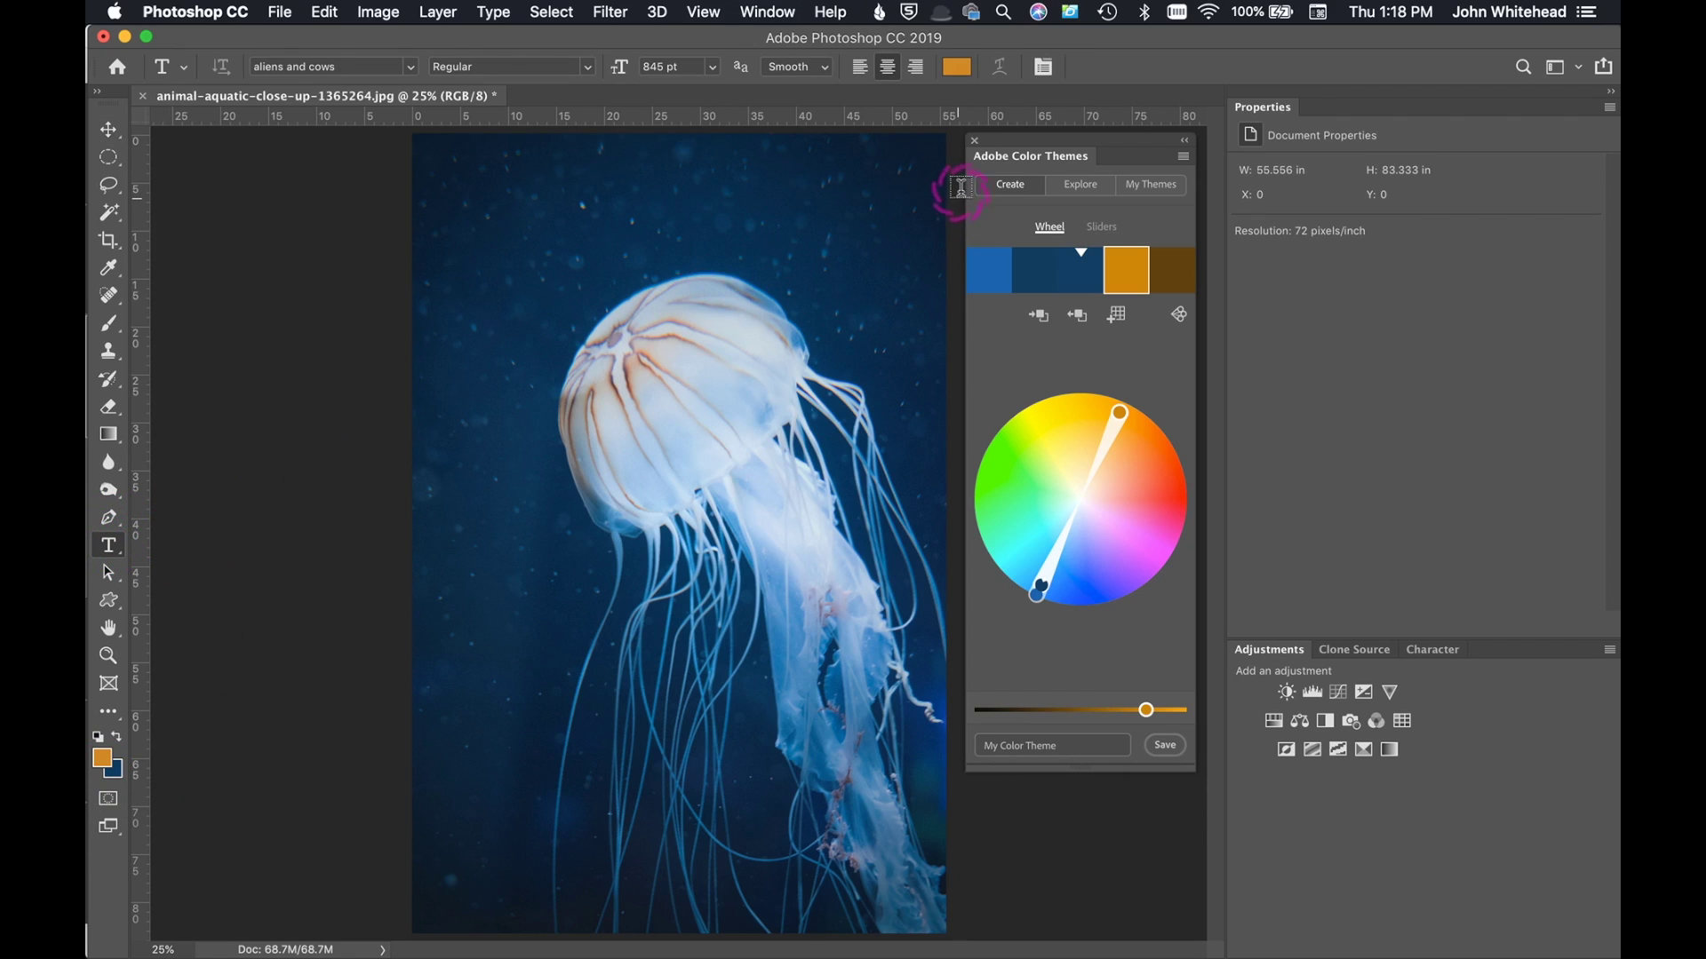
pyautogui.click(707, 219)
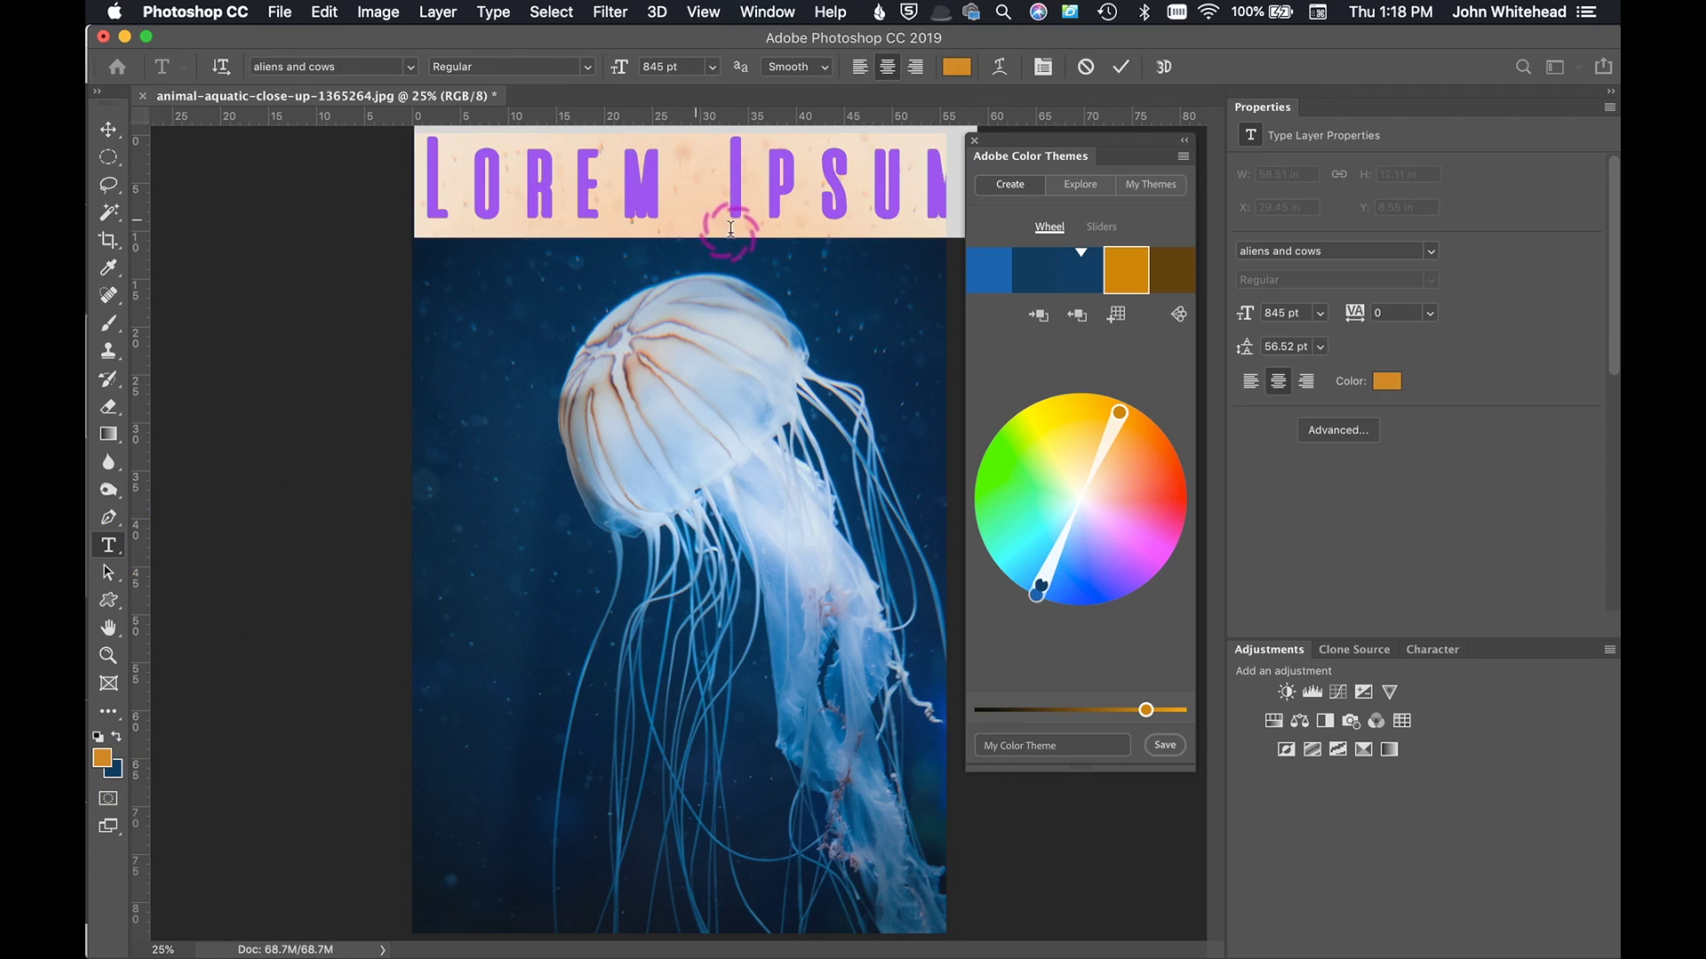
pyautogui.write('JE')
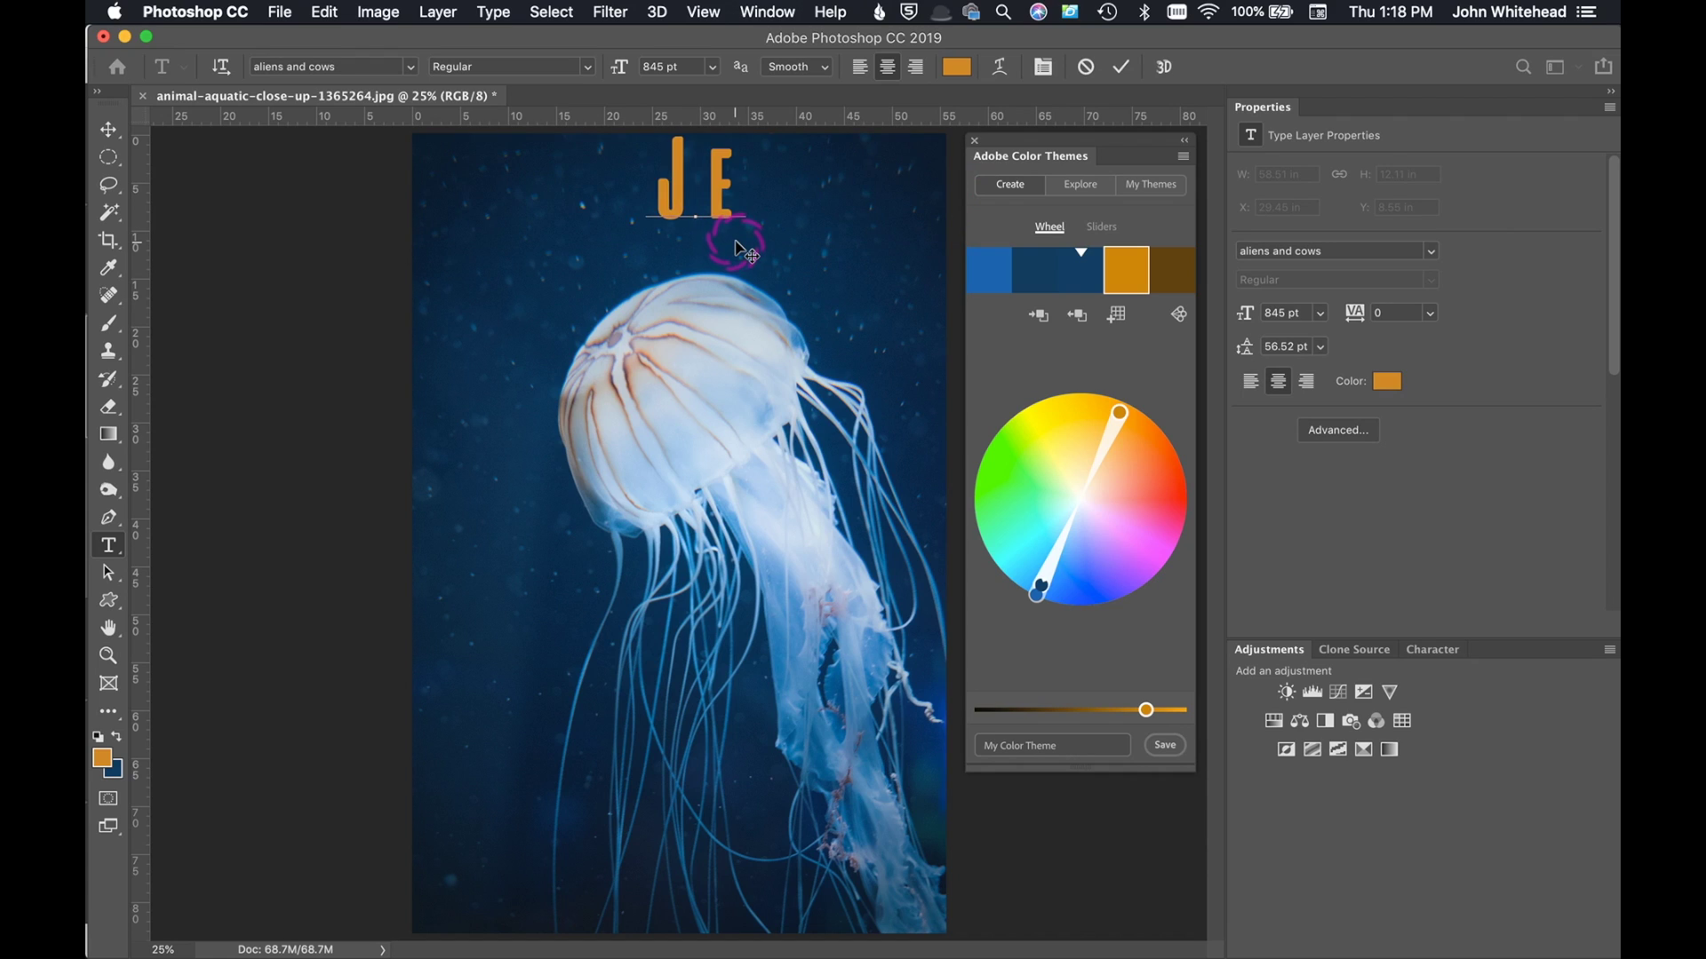
pyautogui.write('LLYFISH')
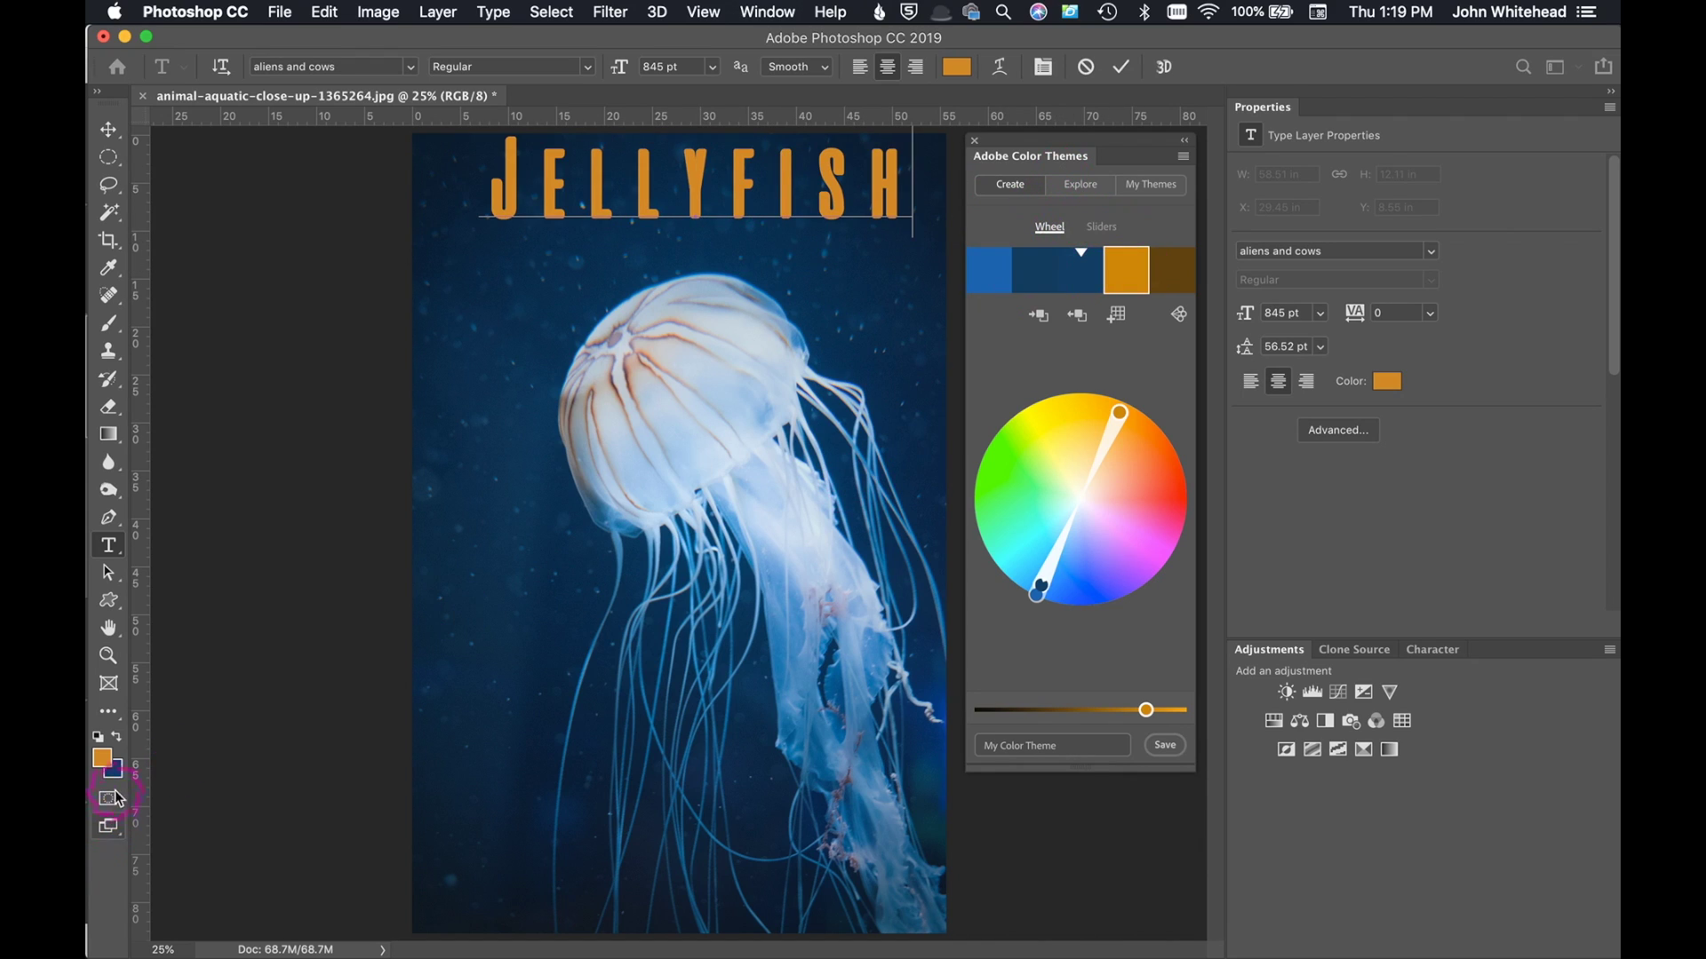
pyautogui.click(109, 129)
pyautogui.moveTo(684, 178); pyautogui.dragTo(697, 201)
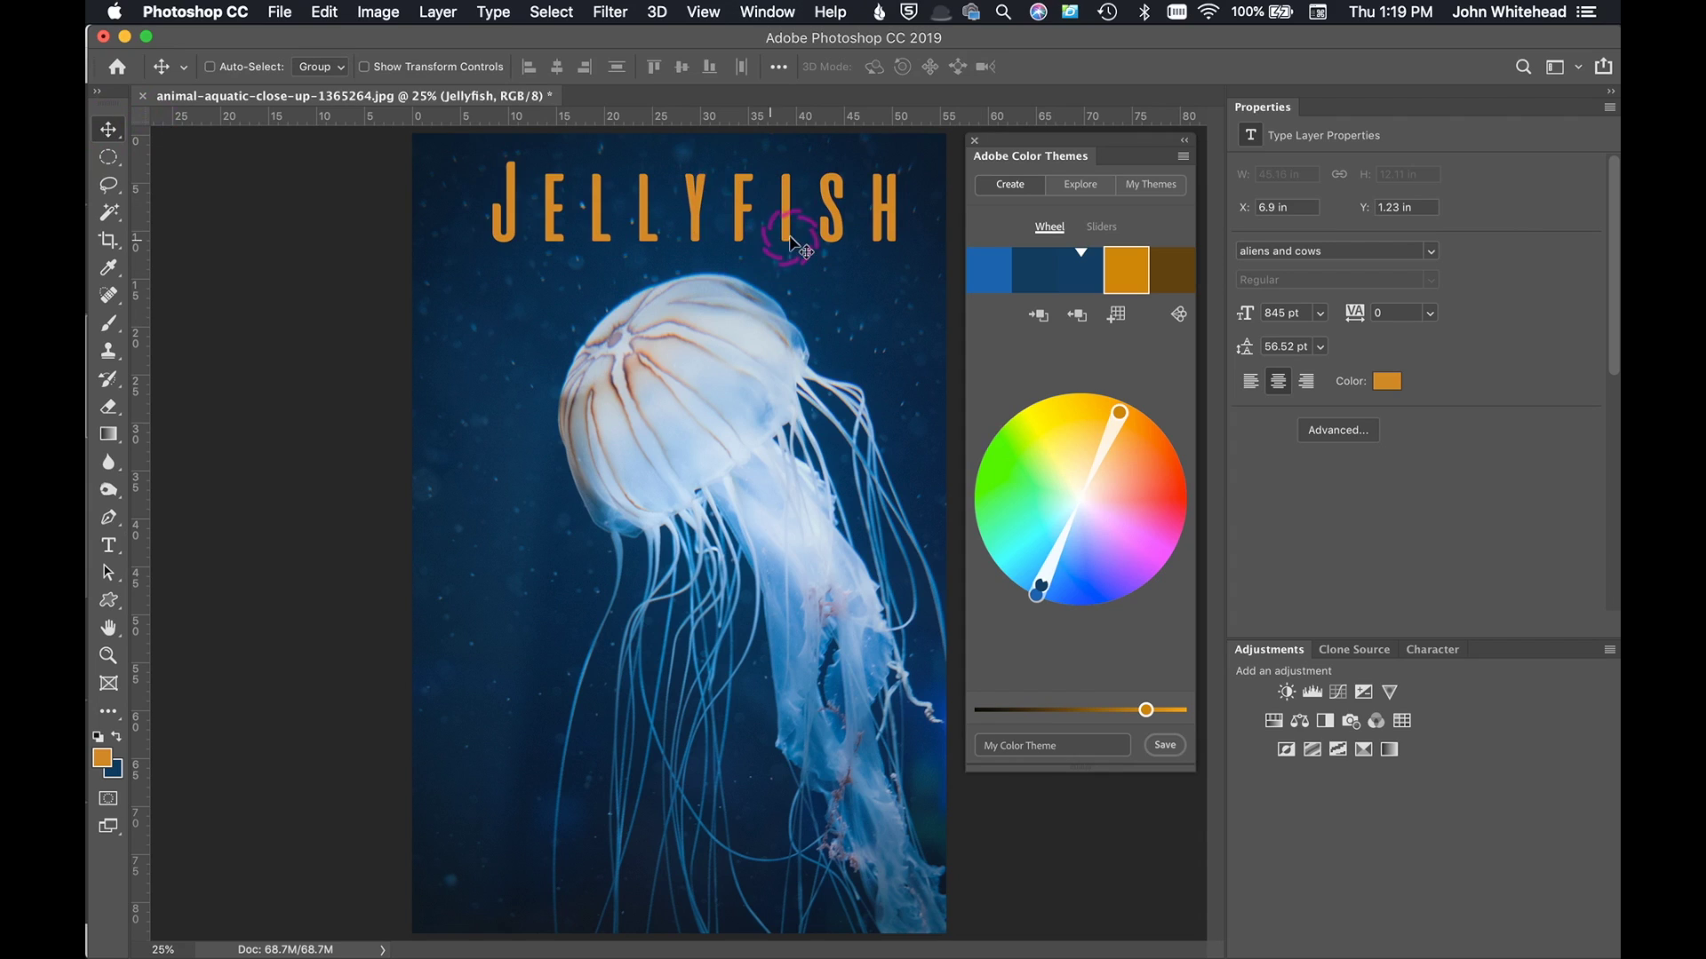